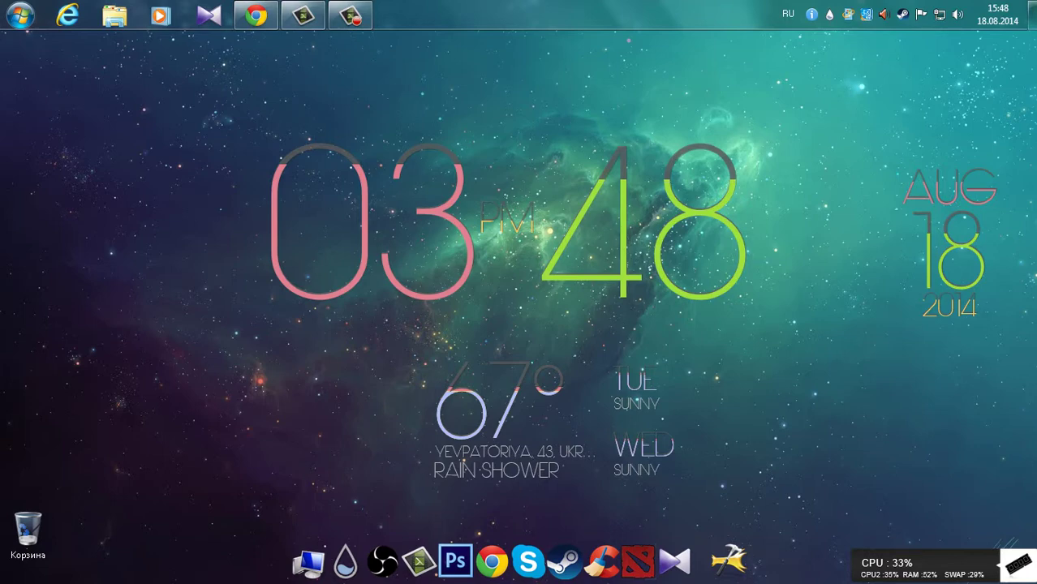
- Switch to Chrome and open the managed VK community "Dota 2 /Trade/News/Lottery/Jokes"
{"action": "left_click_drag", "start_coordinate": [795, 494], "coordinate": [159, 184]}
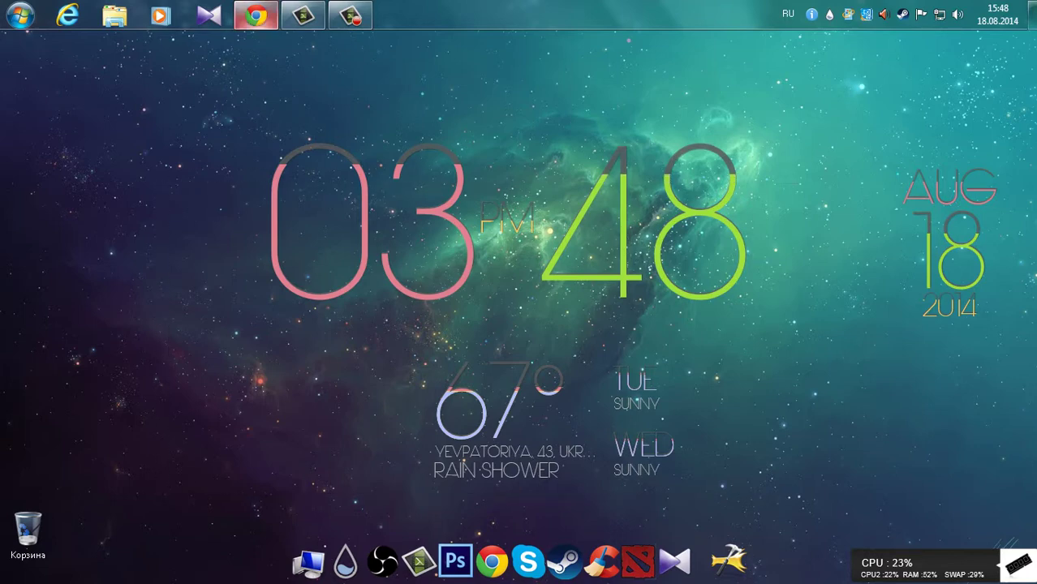
{"action": "left_click", "coordinate": [257, 16]}
{"action": "left_click", "coordinate": [243, 216]}
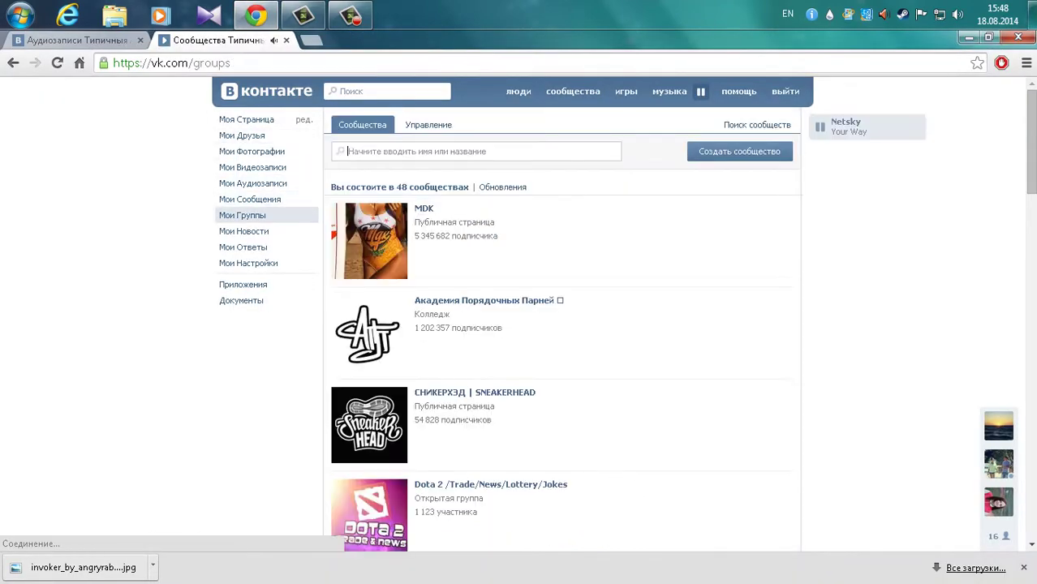
{"action": "left_click", "coordinate": [428, 124]}
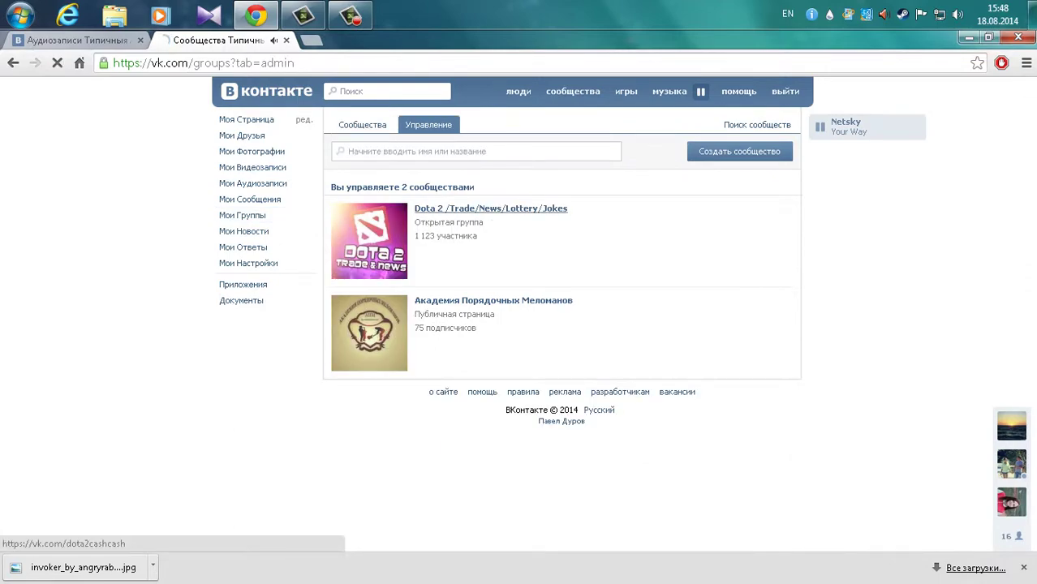
{"action": "left_click", "coordinate": [491, 209]}
- Open the community post's linked topic on raising computer performance and fps in Dota 2, and read its instructions
{"action": "scroll", "coordinate": [491, 243], "scroll_direction": "down", "scroll_amount": 8}
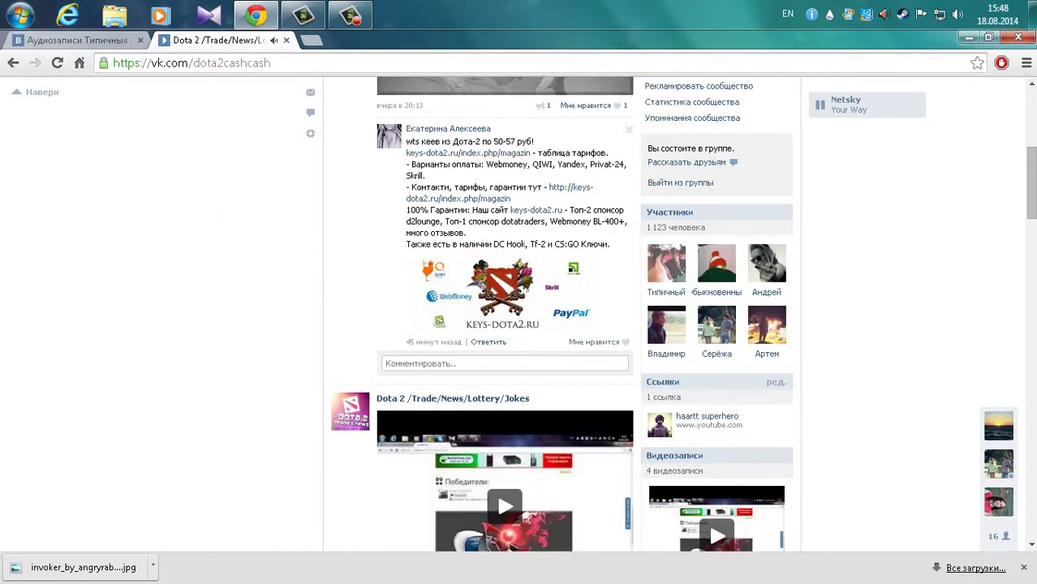
{"action": "scroll", "coordinate": [503, 325], "scroll_direction": "down", "scroll_amount": 6}
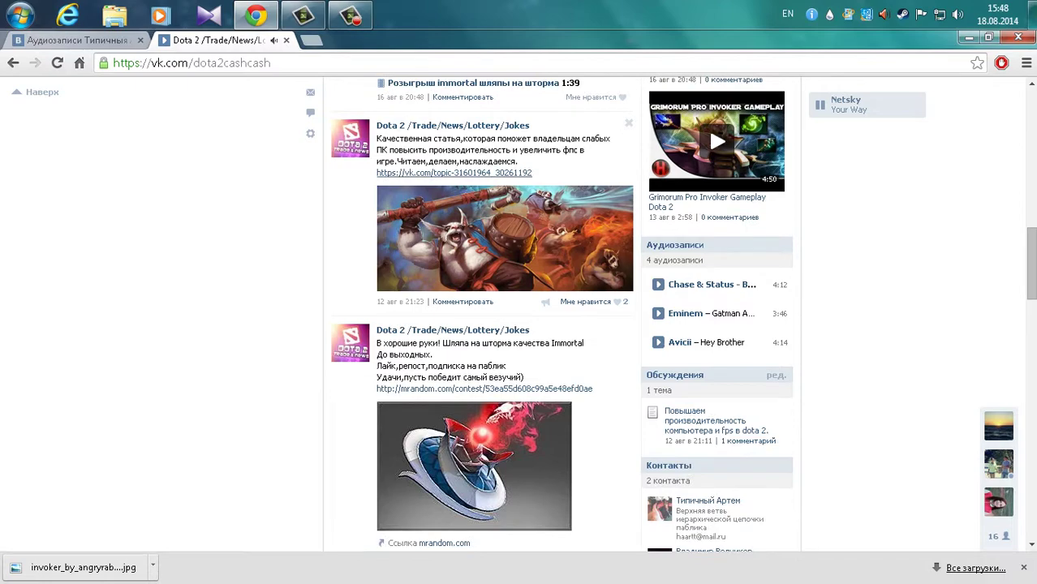
{"action": "left_click", "coordinate": [454, 173]}
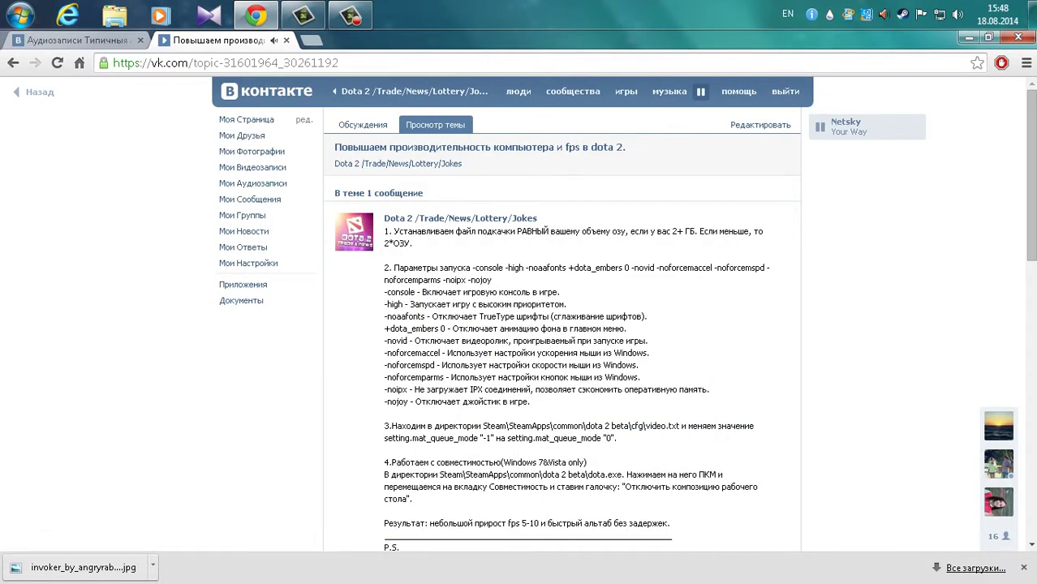
{"action": "scroll", "coordinate": [520, 313], "scroll_direction": "down", "scroll_amount": 2}
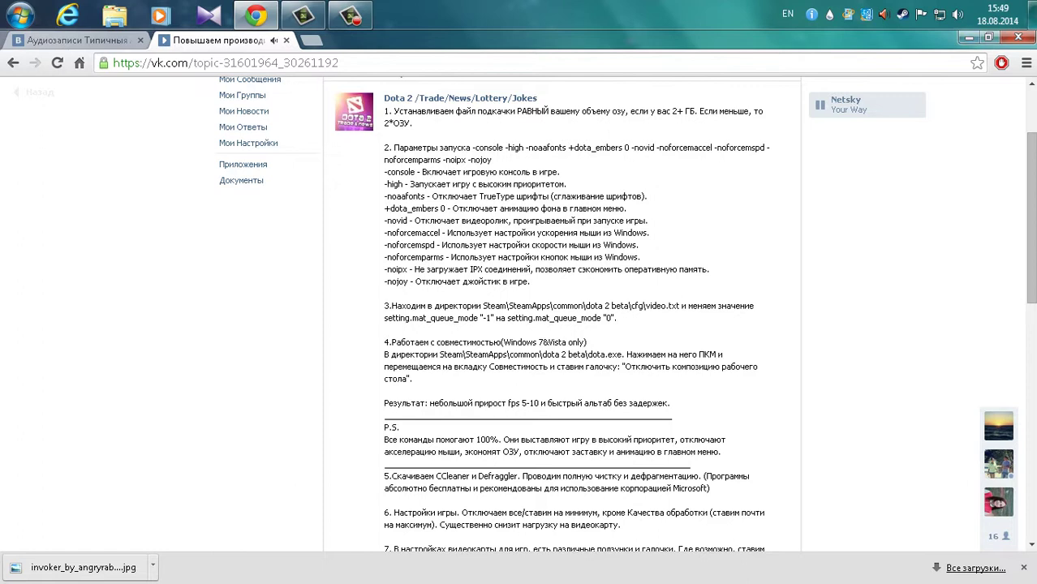
- Minimize the browser and open the computer's system information window in Windows
{"action": "left_click", "coordinate": [969, 37]}
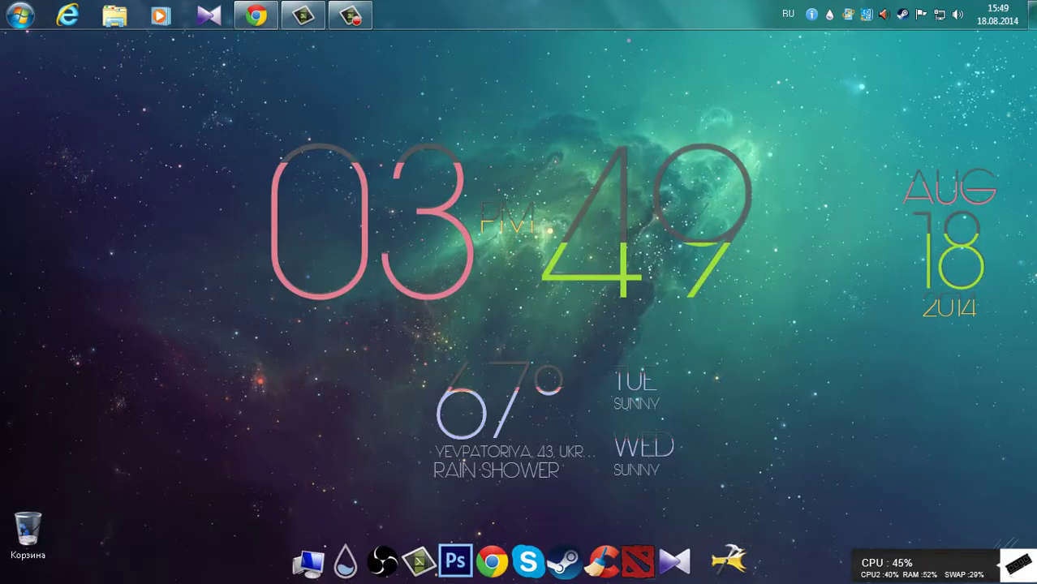
{"action": "left_click", "coordinate": [20, 15]}
{"action": "right_click", "coordinate": [290, 236]}
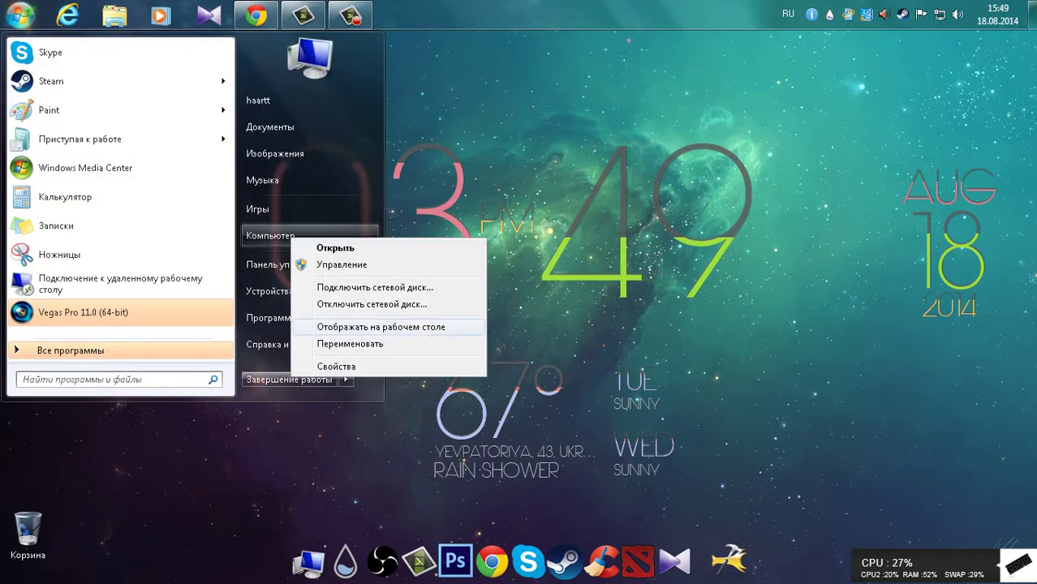
{"action": "left_click", "coordinate": [336, 366]}
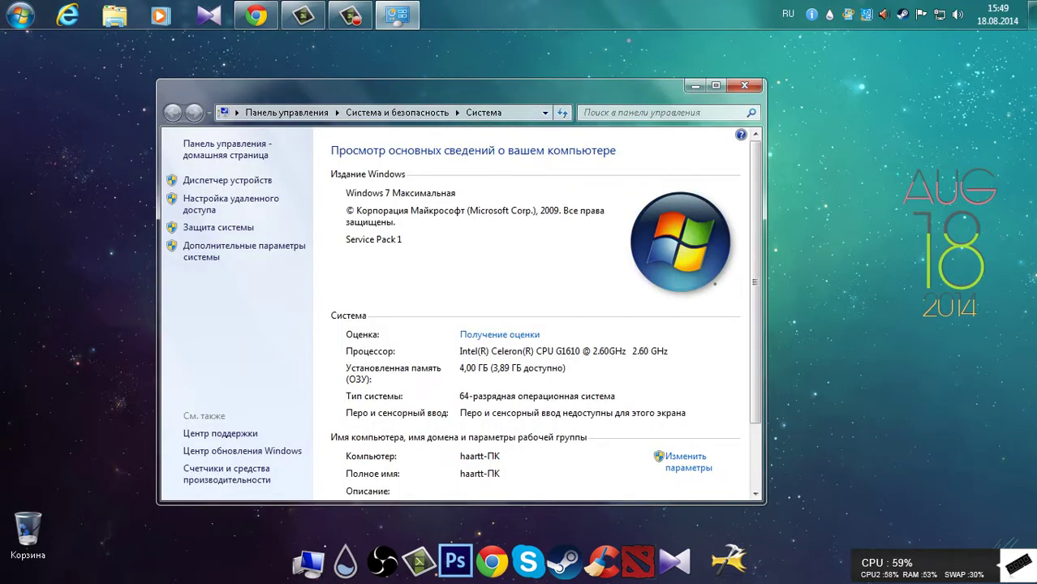
{"action": "left_click_drag", "start_coordinate": [365, 87], "coordinate": [398, 87]}
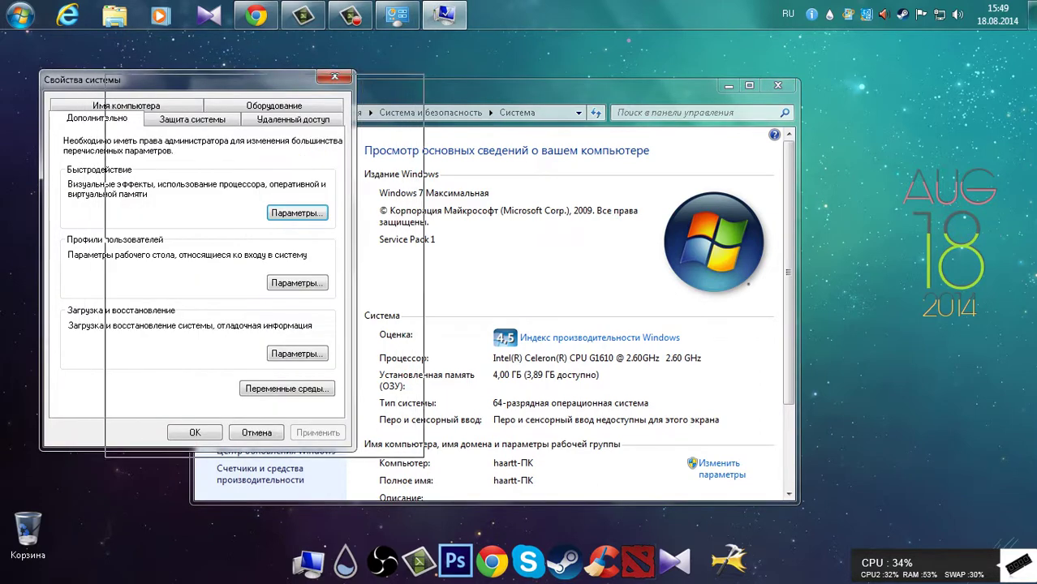
- Open the virtual memory settings through the advanced performance options in System Properties
{"action": "left_click_drag", "start_coordinate": [186, 79], "coordinate": [304, 96]}
{"action": "left_click", "coordinate": [415, 229]}
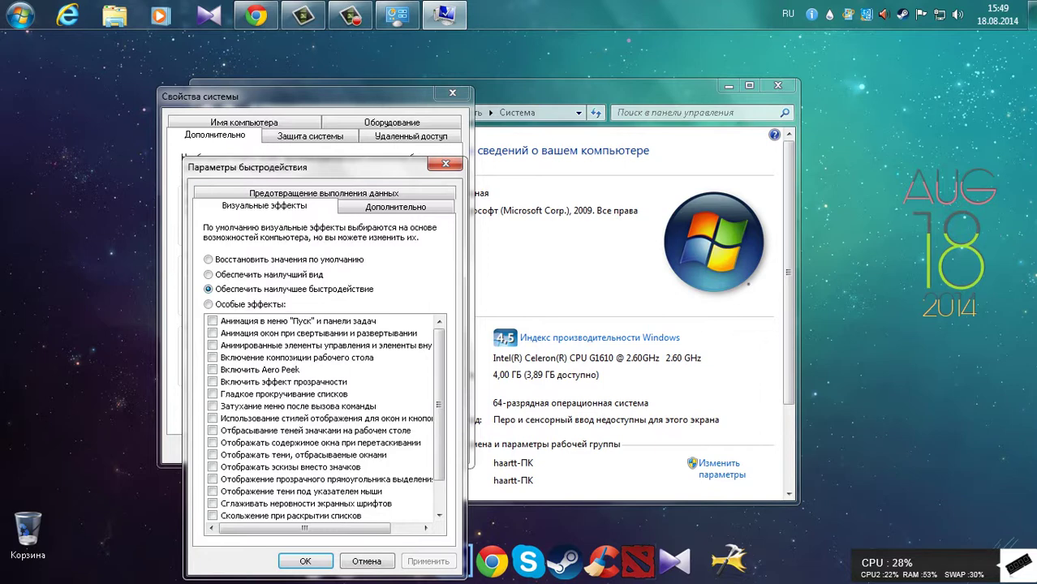
{"action": "left_click_drag", "start_coordinate": [324, 167], "coordinate": [318, 140]}
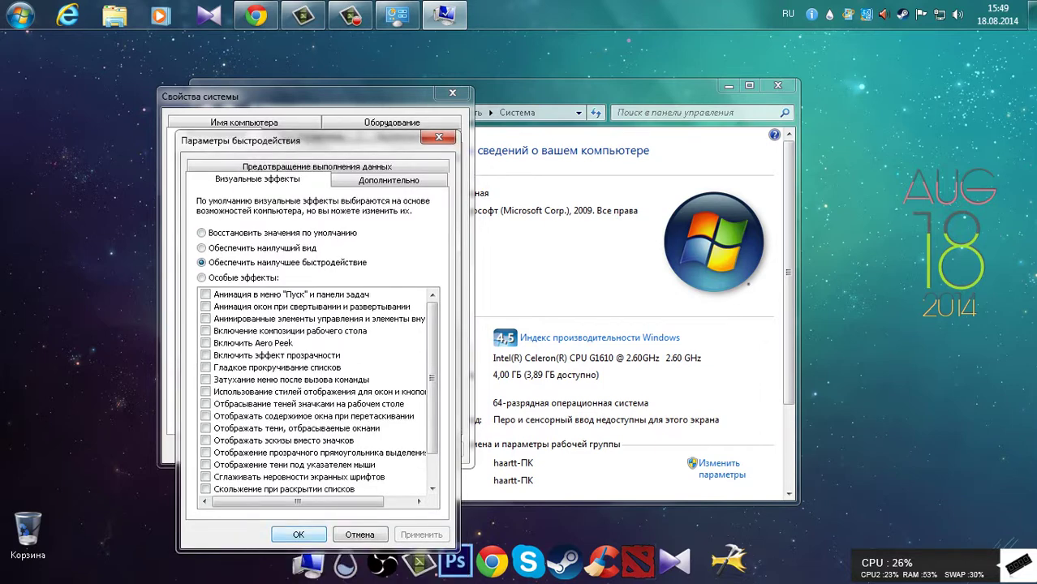
{"action": "left_click_drag", "start_coordinate": [318, 140], "coordinate": [316, 126]}
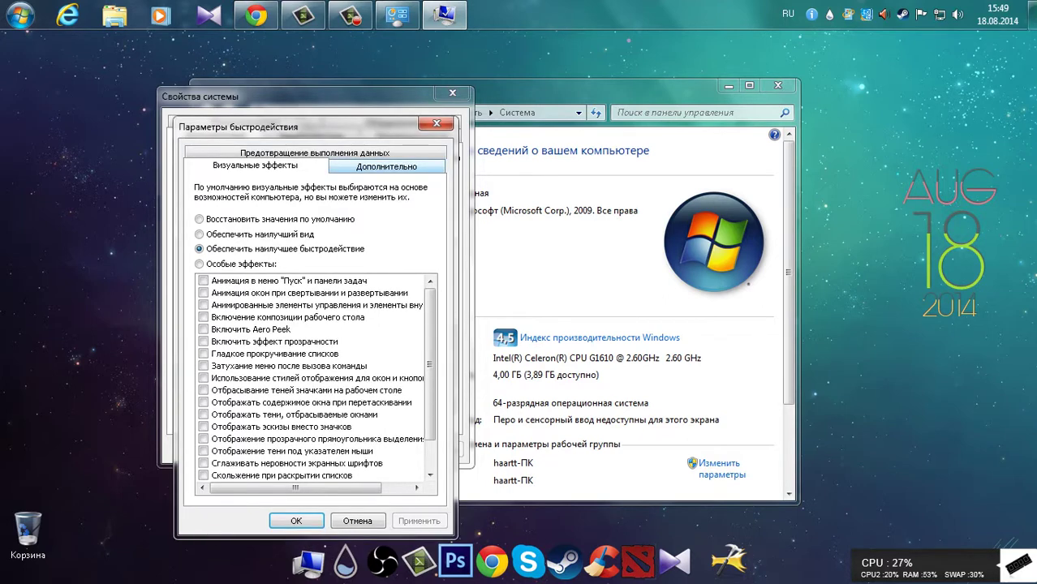
{"action": "left_click", "coordinate": [386, 166]}
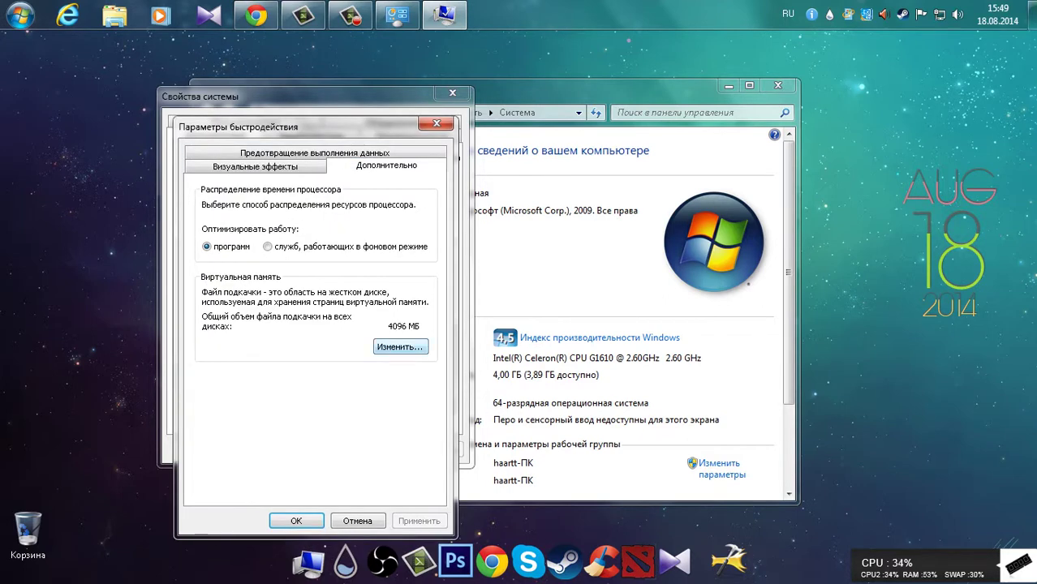
{"action": "left_click", "coordinate": [400, 346]}
{"action": "left_click_drag", "start_coordinate": [324, 161], "coordinate": [324, 140]}
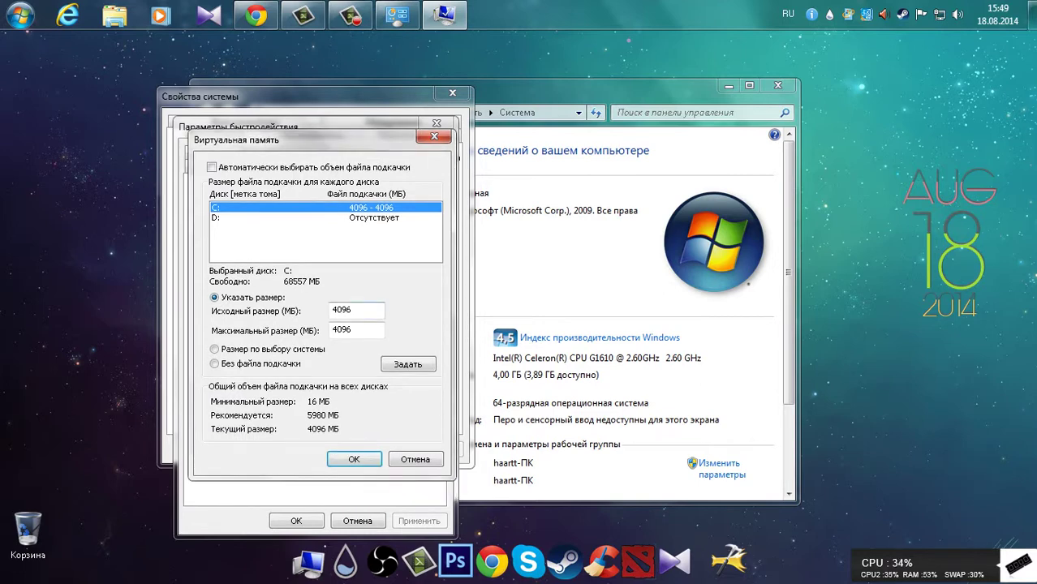
- Set both the initial and maximum paging file size of drive C: to 4096 MB and confirm
{"action": "mouse_move", "coordinate": [355, 310]}
{"action": "left_mouse_down"}
{"action": "mouse_move", "coordinate": [332, 310]}
{"action": "mouse_move", "coordinate": [354, 310]}
{"action": "left_mouse_up"}
{"action": "mouse_move", "coordinate": [354, 310]}
{"action": "left_mouse_down"}
{"action": "mouse_move", "coordinate": [332, 310]}
{"action": "mouse_move", "coordinate": [355, 310]}
{"action": "left_mouse_up"}
{"action": "mouse_move", "coordinate": [352, 310]}
{"action": "left_mouse_down"}
{"action": "mouse_move", "coordinate": [332, 310]}
{"action": "mouse_move", "coordinate": [353, 310]}
{"action": "left_mouse_up"}
{"action": "key", "text": "shift+Home"}
{"action": "type", "text": "4096"}
{"action": "key", "text": "shift+Home"}
{"action": "type", "text": "4096"}
{"action": "key", "text": "Tab"}
{"action": "type", "text": "4096"}
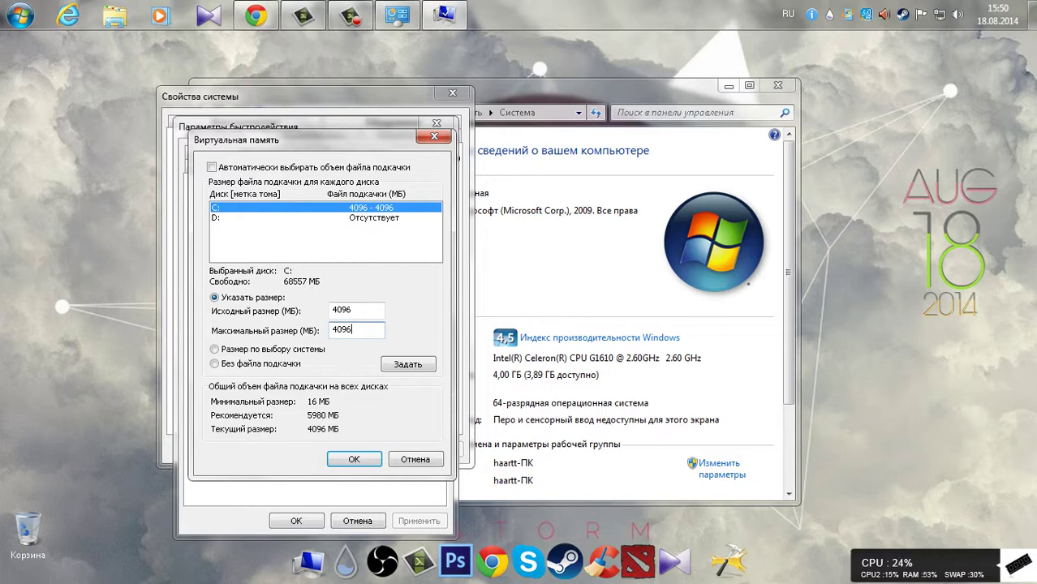
{"action": "left_click_drag", "start_coordinate": [354, 310], "coordinate": [331, 310]}
{"action": "left_click", "coordinate": [354, 310]}
{"action": "left_click", "coordinate": [354, 459]}
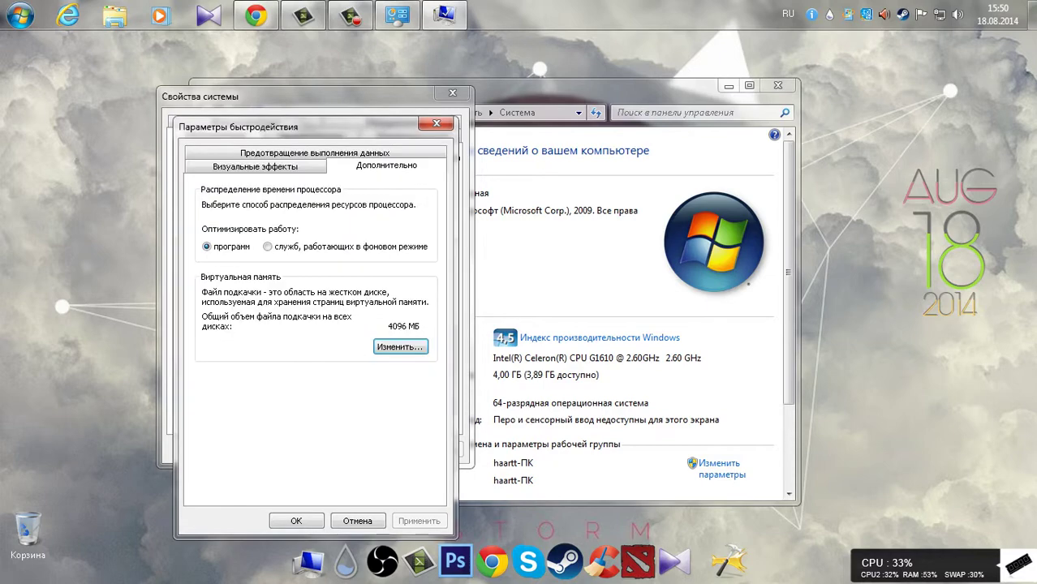
- Close the performance options, System Properties and the system information window
{"action": "left_click", "coordinate": [437, 125]}
{"action": "left_click", "coordinate": [452, 94]}
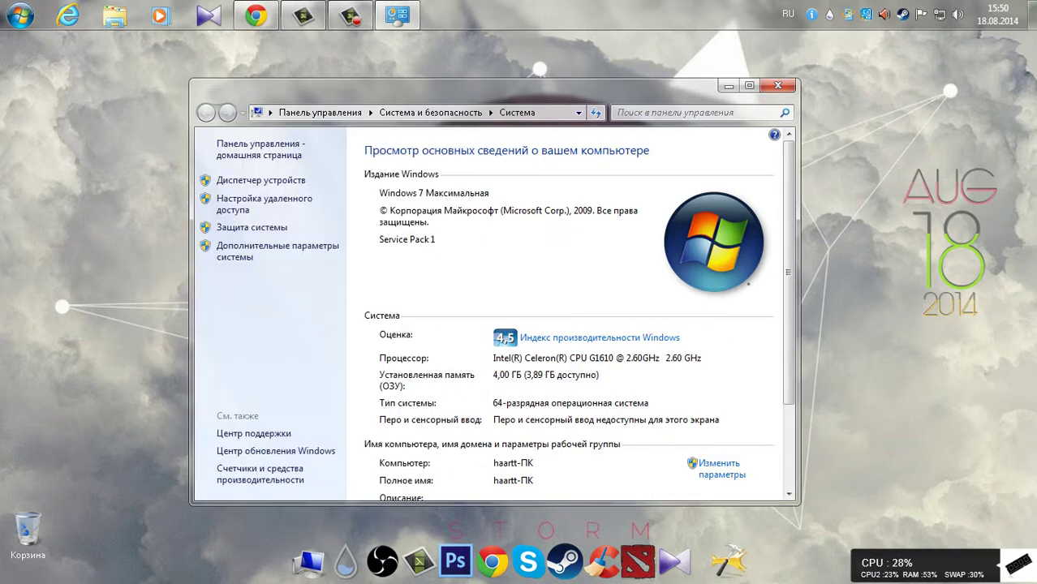
{"action": "left_click_drag", "start_coordinate": [455, 91], "coordinate": [446, 94]}
{"action": "left_click", "coordinate": [771, 89]}
- Glance at the browser guide, switch to Steam and open the launch options in Dota 2's properties
{"action": "left_click", "coordinate": [256, 16]}
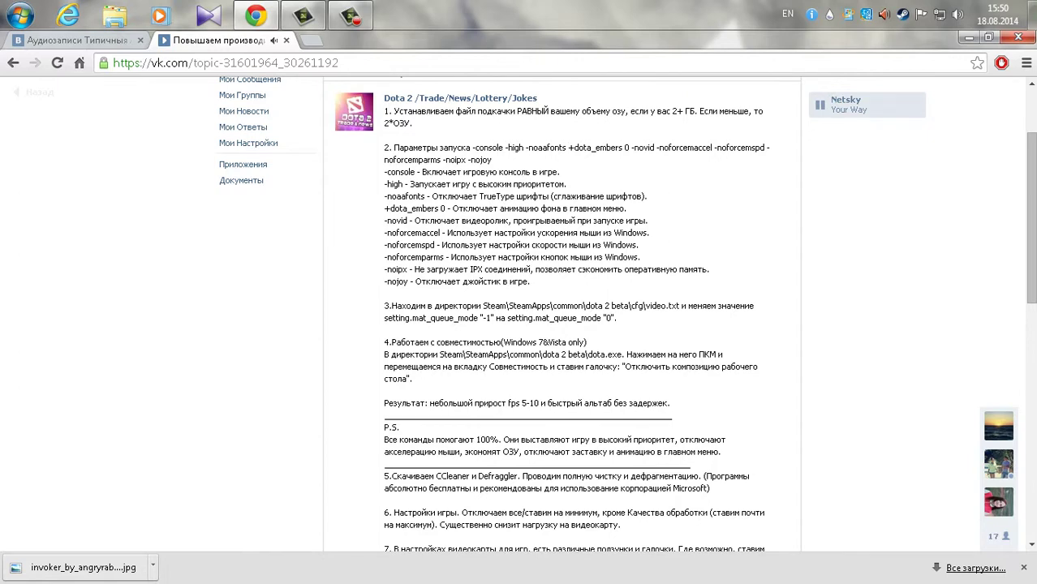
{"action": "left_click", "coordinate": [969, 38]}
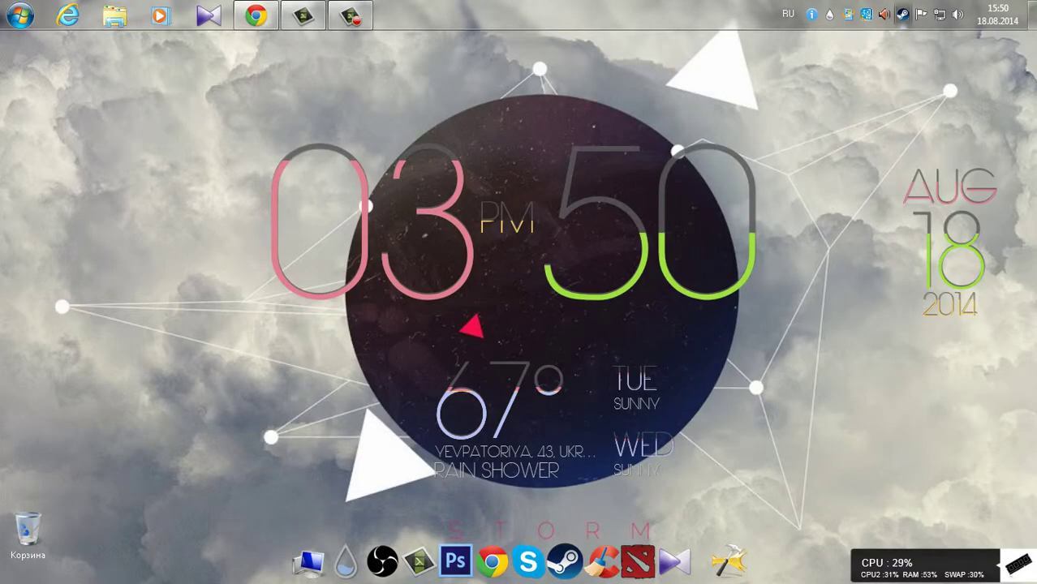
{"action": "double_click", "coordinate": [904, 14]}
{"action": "left_click_drag", "start_coordinate": [698, 62], "coordinate": [706, 54]}
{"action": "mouse_move", "coordinate": [342, 56]}
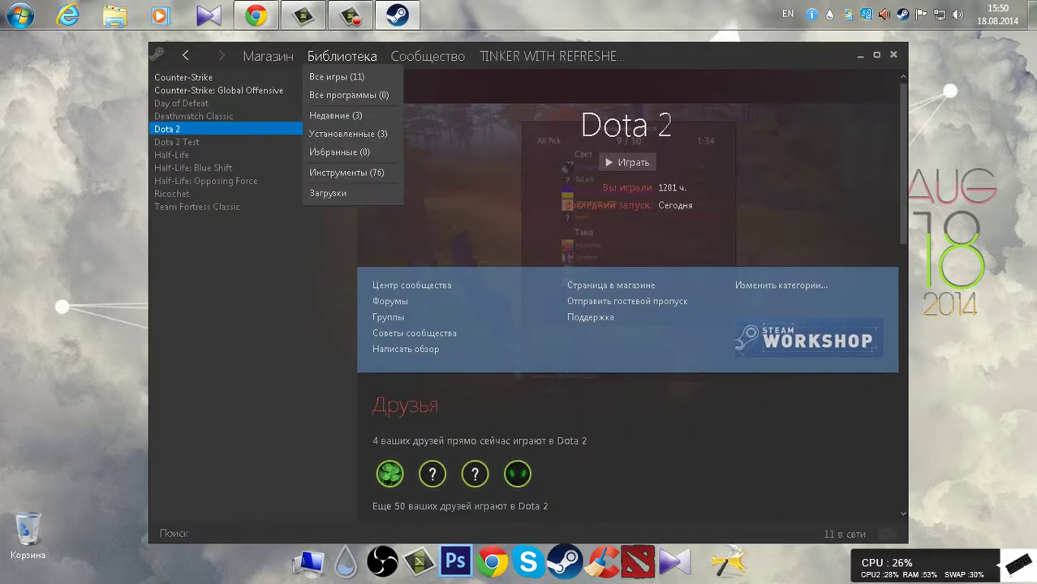
{"action": "right_click", "coordinate": [260, 129]}
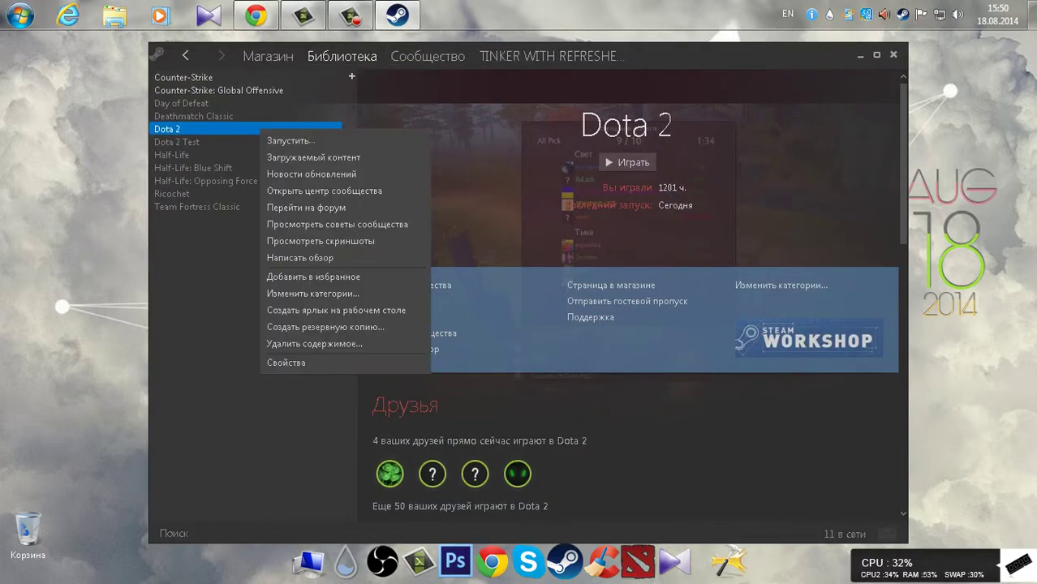
{"action": "left_click", "coordinate": [292, 363]}
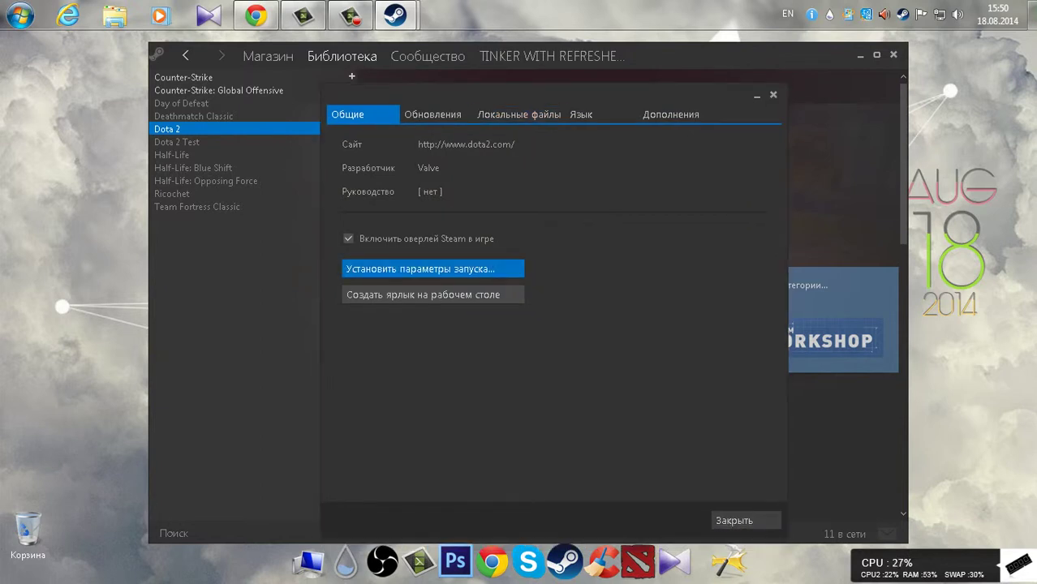
{"action": "left_click", "coordinate": [433, 268]}
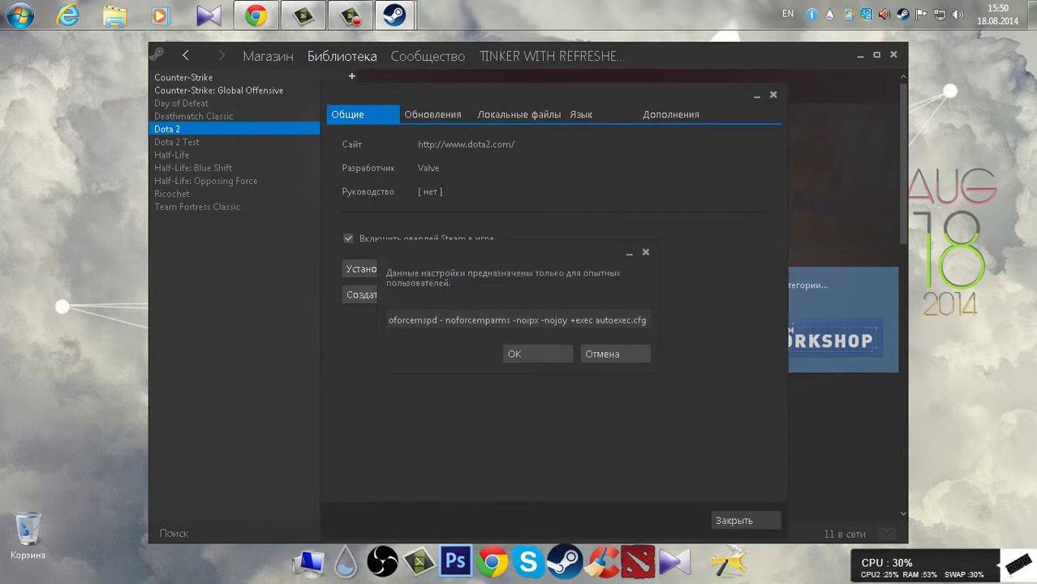
- Review Dota 2's launch options string from its beginning, accept it and close the game's properties
{"action": "mouse_move", "coordinate": [389, 320]}
{"action": "left_mouse_down"}
{"action": "mouse_move", "coordinate": [651, 320]}
{"action": "mouse_move", "coordinate": [387, 319]}
{"action": "left_mouse_up"}
{"action": "left_click", "coordinate": [393, 319]}
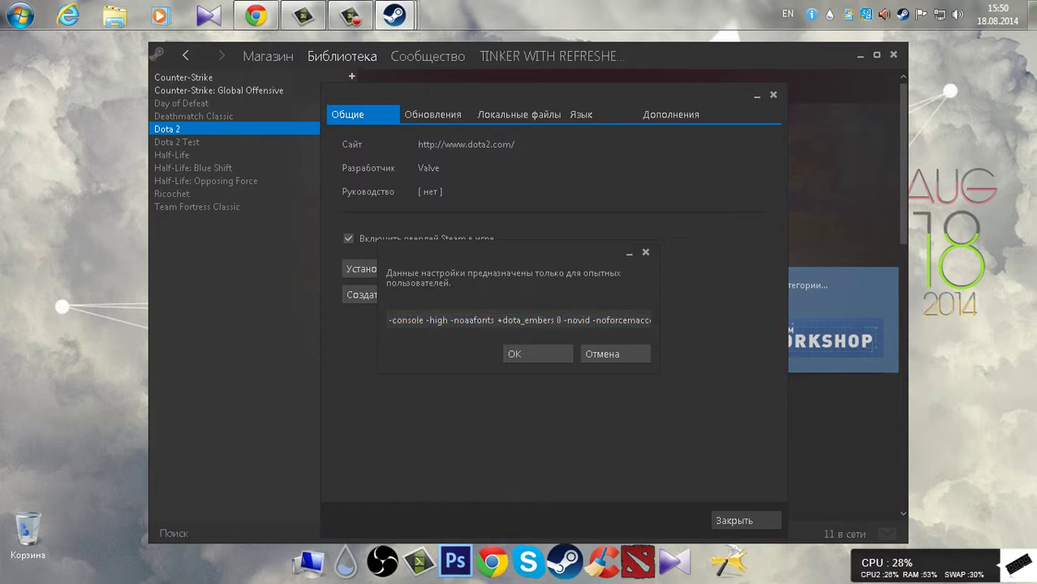
{"action": "left_click_drag", "start_coordinate": [503, 252], "coordinate": [506, 233]}
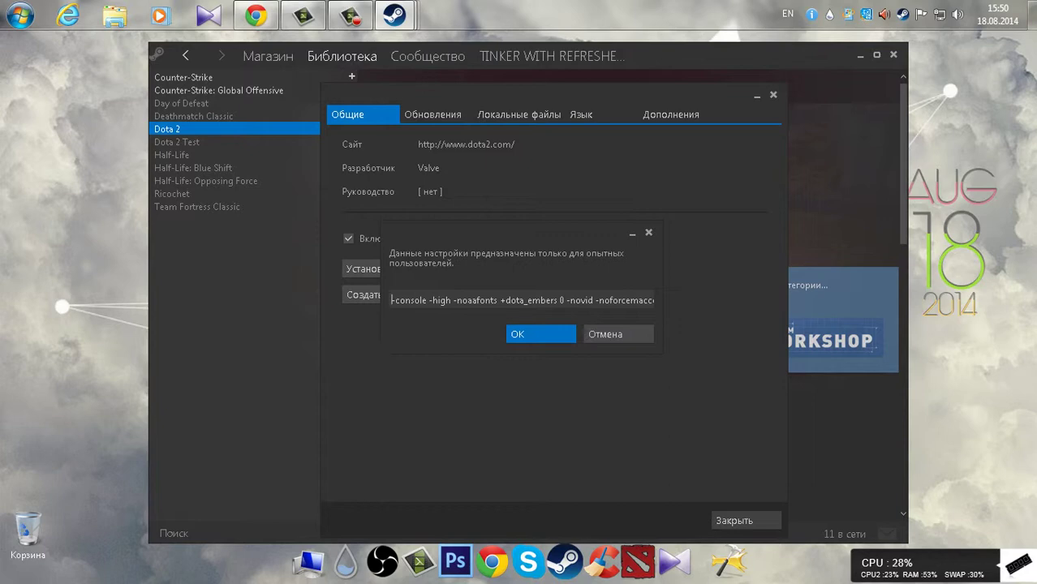
{"action": "left_click", "coordinate": [542, 335]}
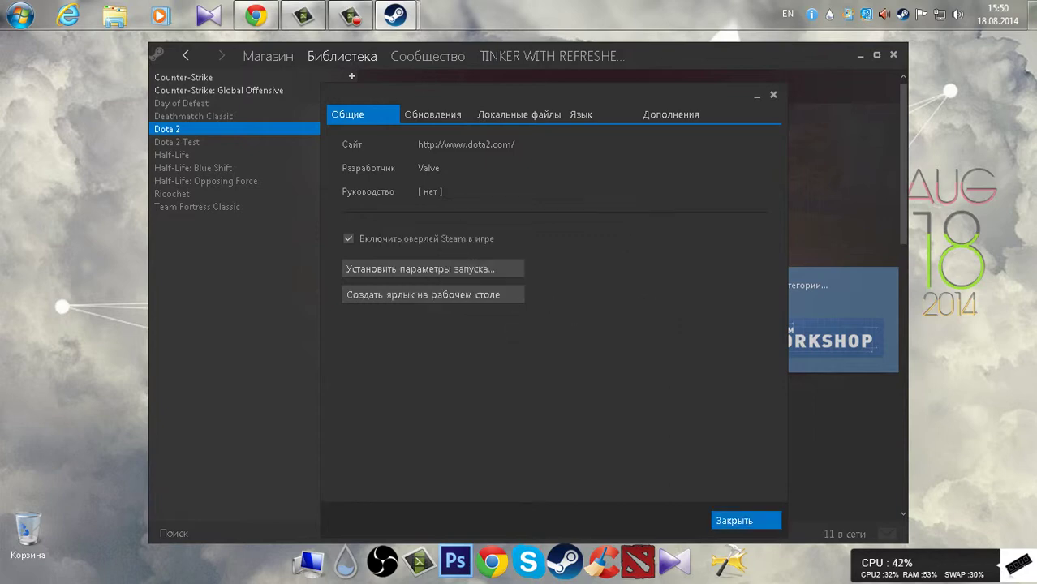
{"action": "left_click", "coordinate": [746, 521]}
- Check the guide's instruction about Dota 2's video.txt in Chrome, minimize the browser and close the Steam window
{"action": "left_click", "coordinate": [256, 15]}
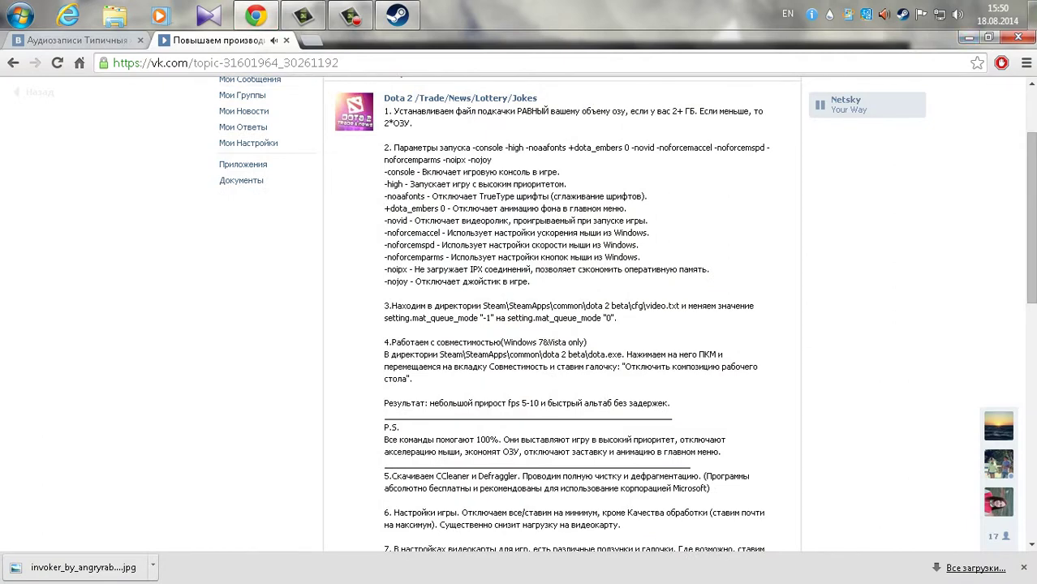
{"action": "scroll", "coordinate": [560, 316], "scroll_direction": "down", "scroll_amount": 1}
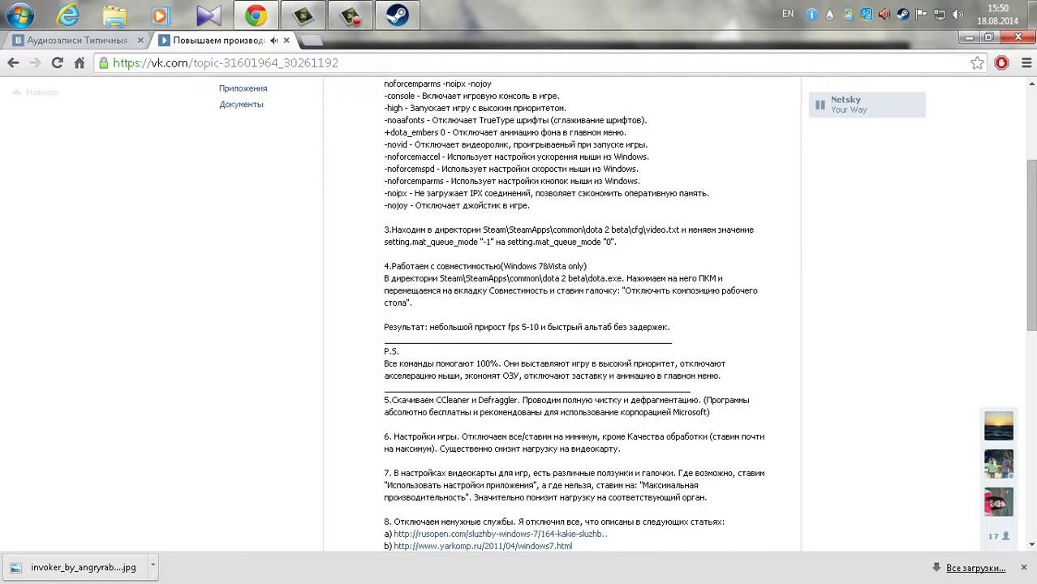
{"action": "left_click", "coordinate": [969, 37]}
{"action": "left_click", "coordinate": [892, 54]}
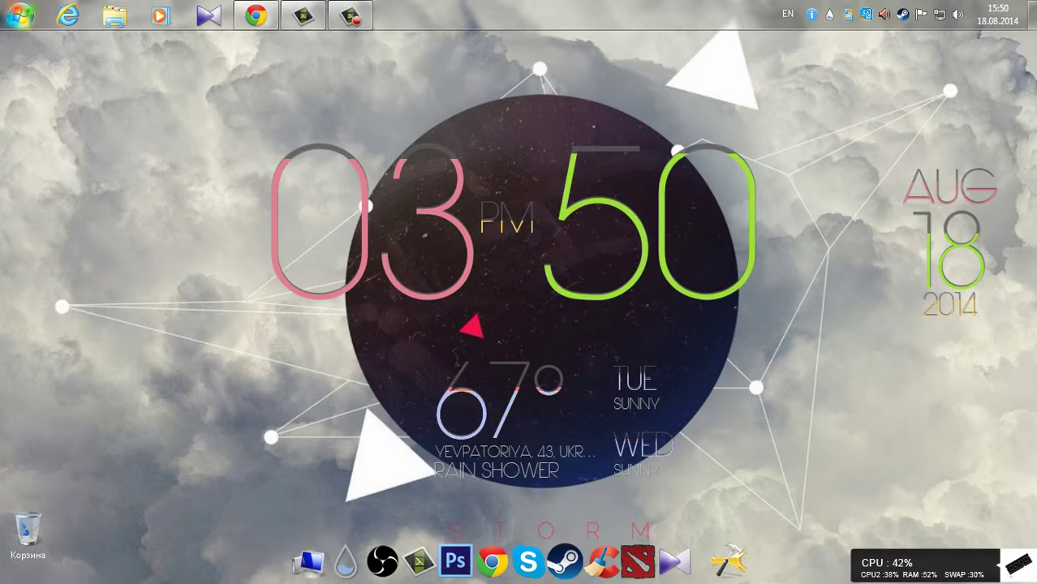
- Open a file window and go to the folder D:\Steam\SteamApps\common\dota 2 beta
{"action": "left_click", "coordinate": [19, 16]}
{"action": "left_click", "coordinate": [292, 234]}
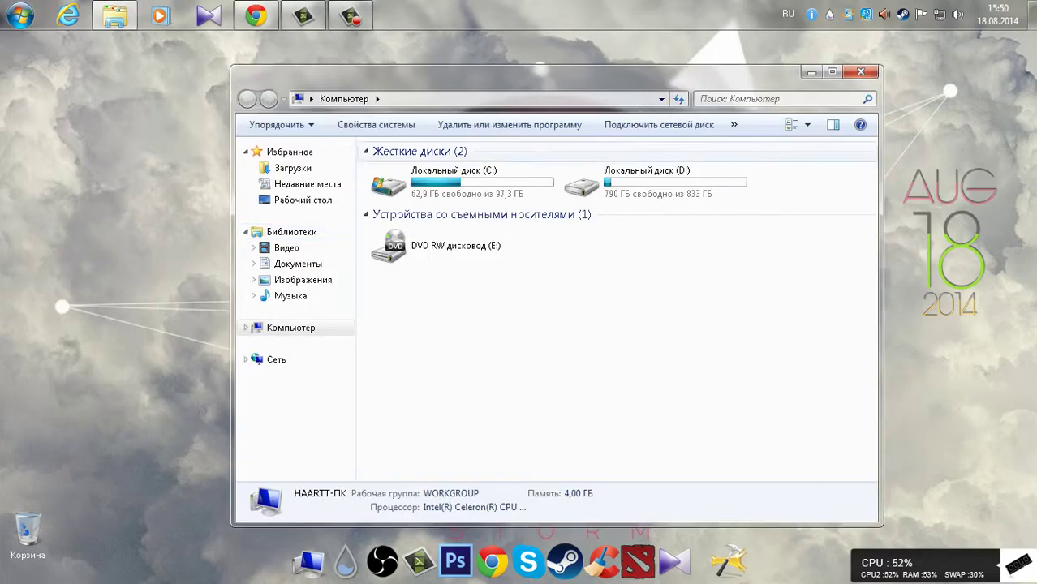
{"action": "left_click_drag", "start_coordinate": [625, 74], "coordinate": [578, 60]}
{"action": "double_click", "coordinate": [598, 171]}
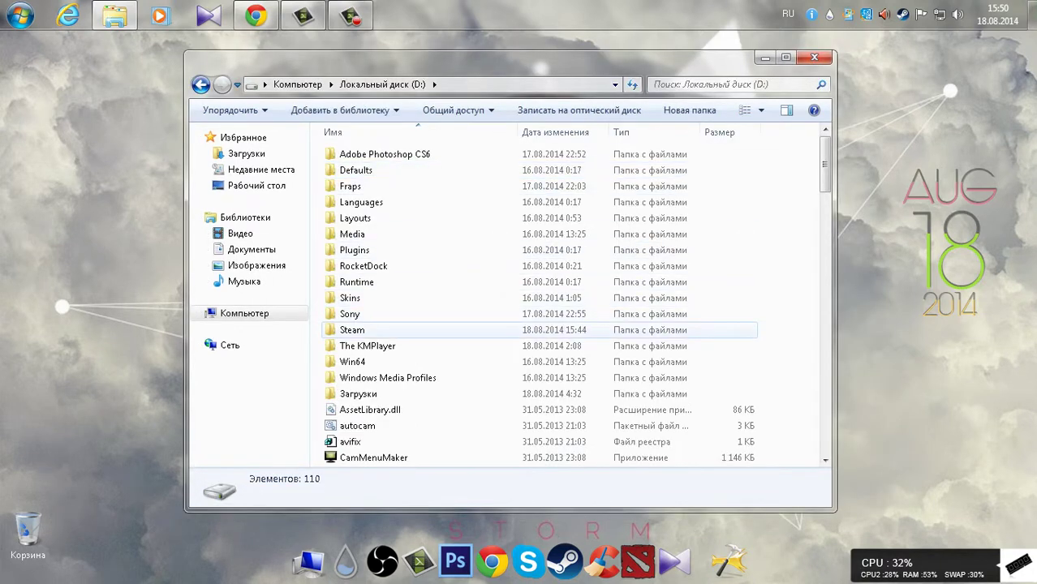
{"action": "double_click", "coordinate": [353, 329]}
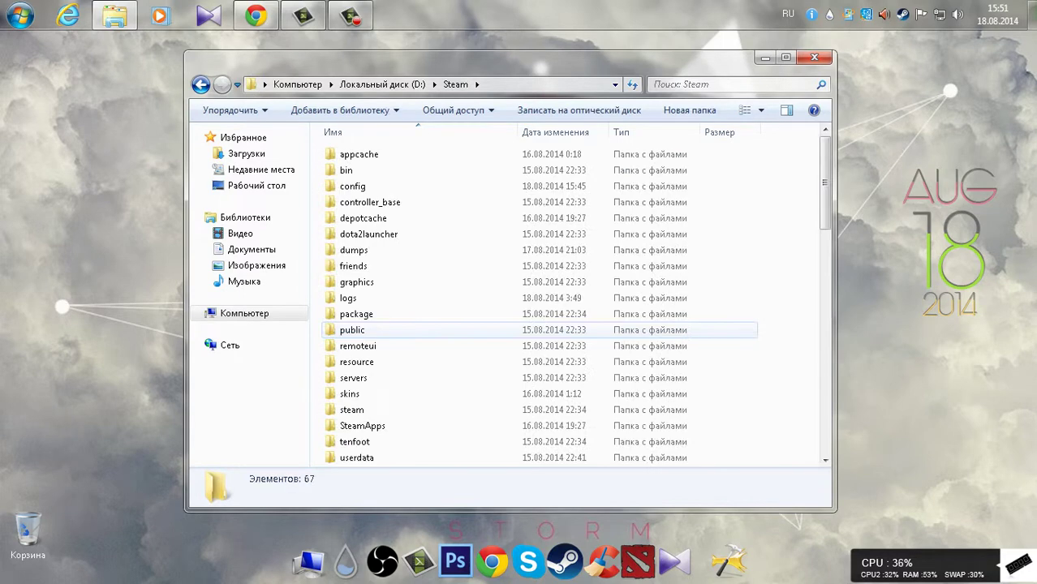
{"action": "double_click", "coordinate": [363, 426]}
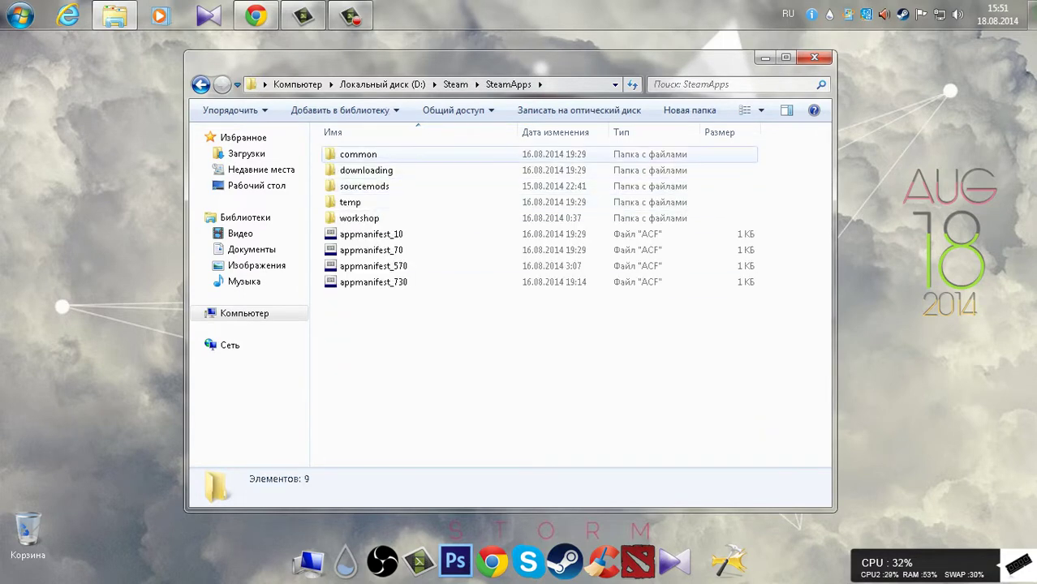
{"action": "double_click", "coordinate": [358, 154]}
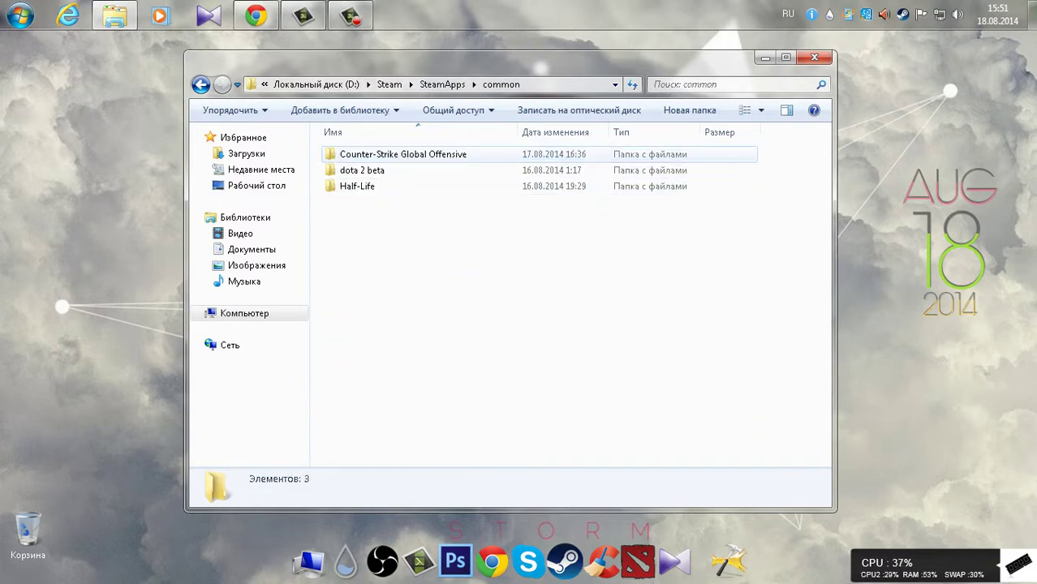
{"action": "double_click", "coordinate": [362, 170]}
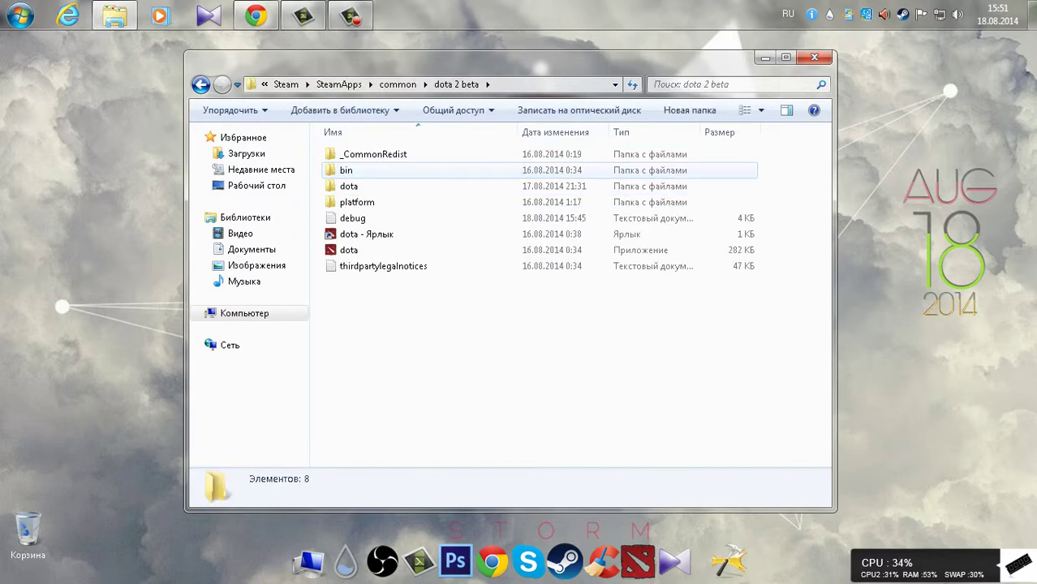
- Look through the dota subfolder and return to the dota 2 beta folder
{"action": "double_click", "coordinate": [357, 186]}
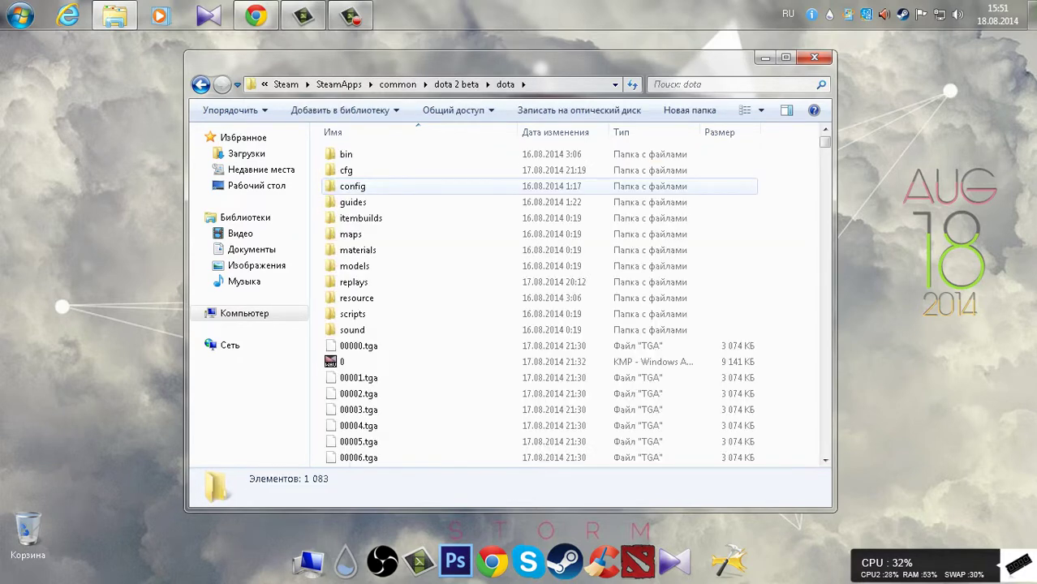
{"action": "scroll", "coordinate": [387, 233], "scroll_direction": "down", "scroll_amount": 3}
{"action": "scroll", "coordinate": [386, 232], "scroll_direction": "up", "scroll_amount": 3}
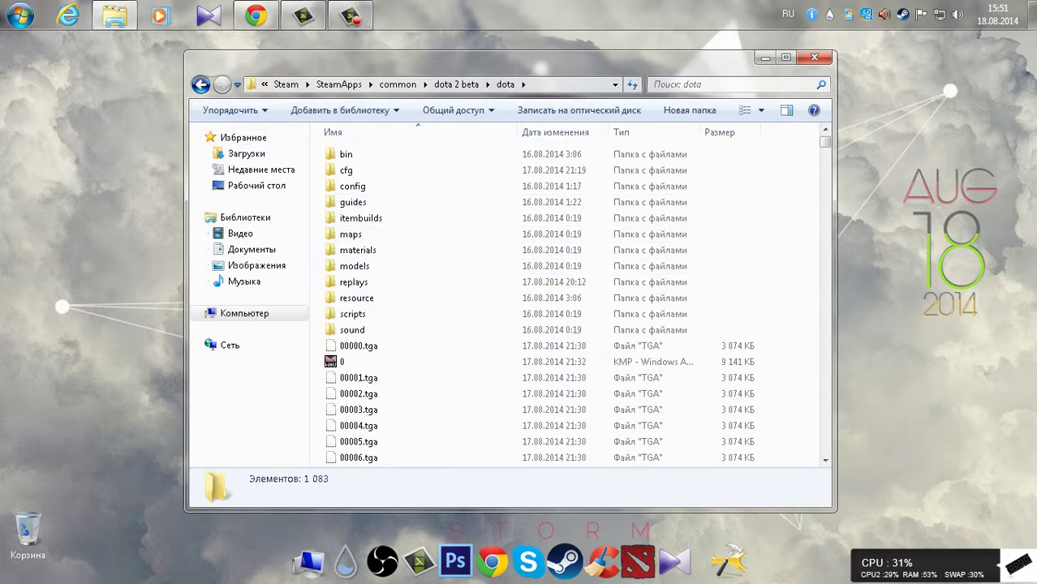
{"action": "left_click", "coordinate": [200, 85]}
- Open the compatibility settings in the properties of the dota application file
{"action": "left_click", "coordinate": [350, 250]}
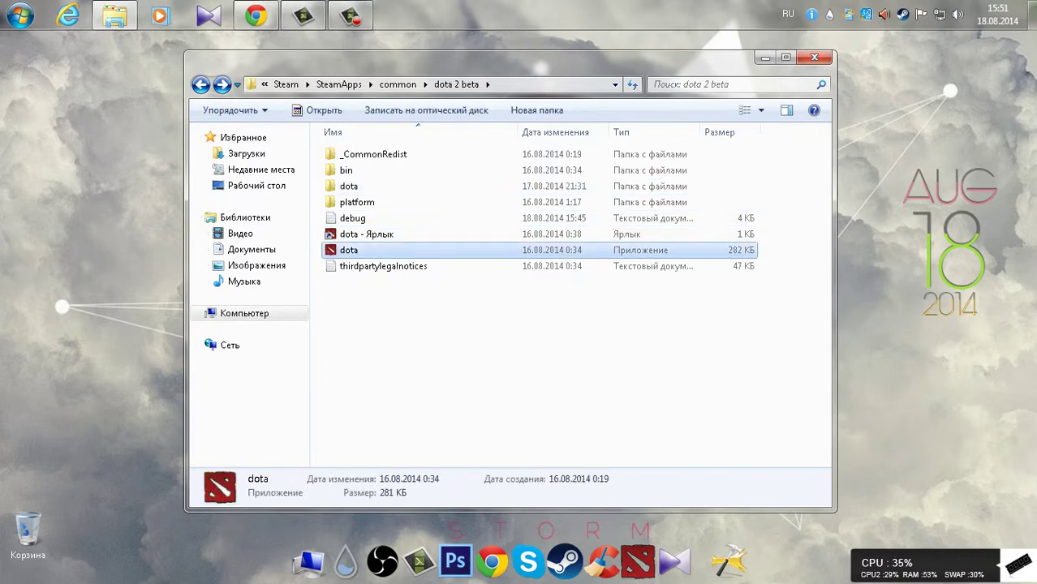
{"action": "right_click", "coordinate": [365, 250]}
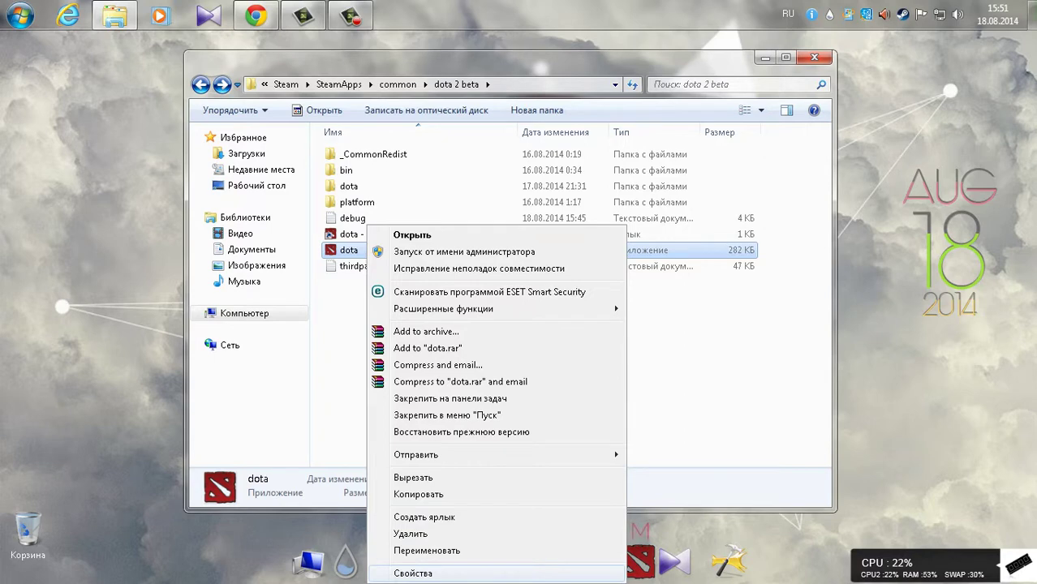
{"action": "left_click", "coordinate": [413, 572]}
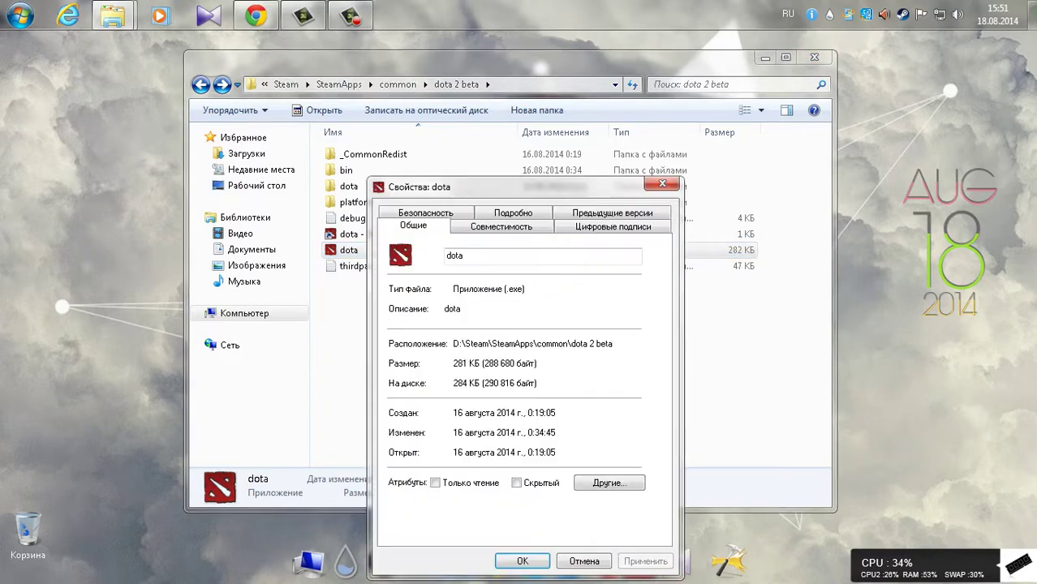
{"action": "left_click_drag", "start_coordinate": [504, 187], "coordinate": [486, 141]}
{"action": "left_click", "coordinate": [485, 179]}
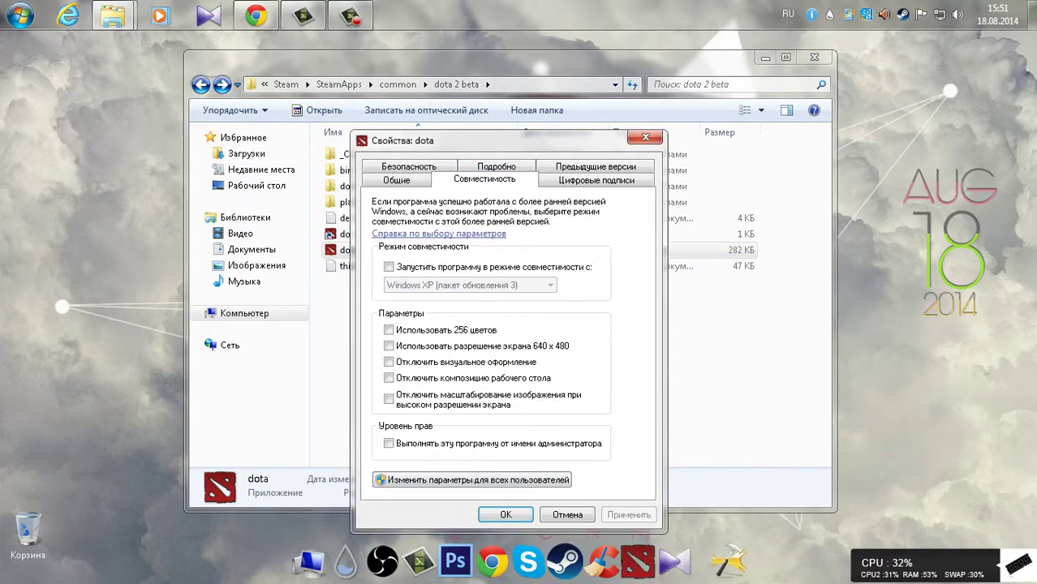
- Try disabling desktop composition for the dota application, clear the option again, and close its properties and the folder window
{"action": "left_click", "coordinate": [389, 378]}
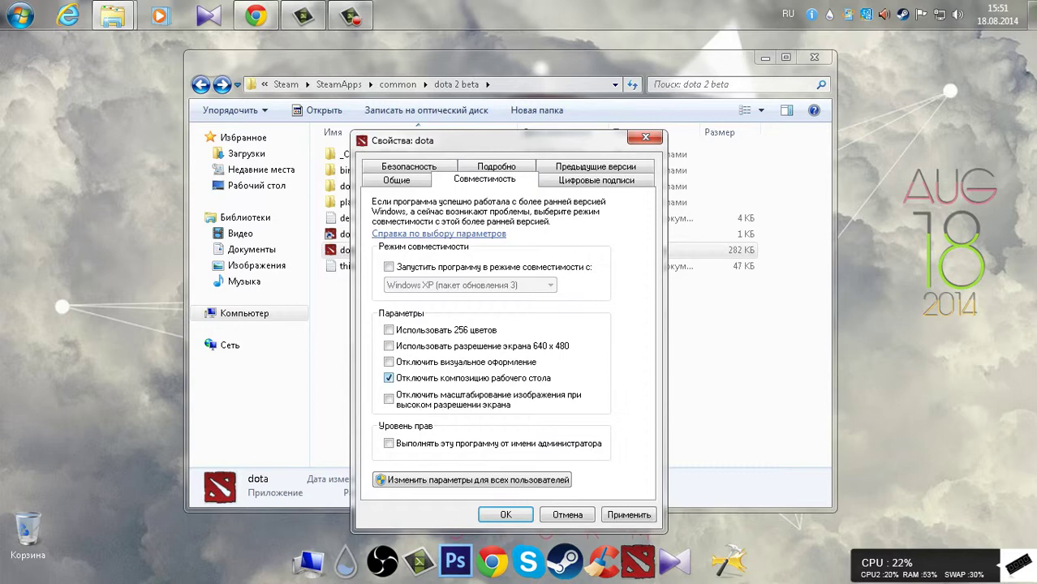
{"action": "left_click", "coordinate": [388, 378]}
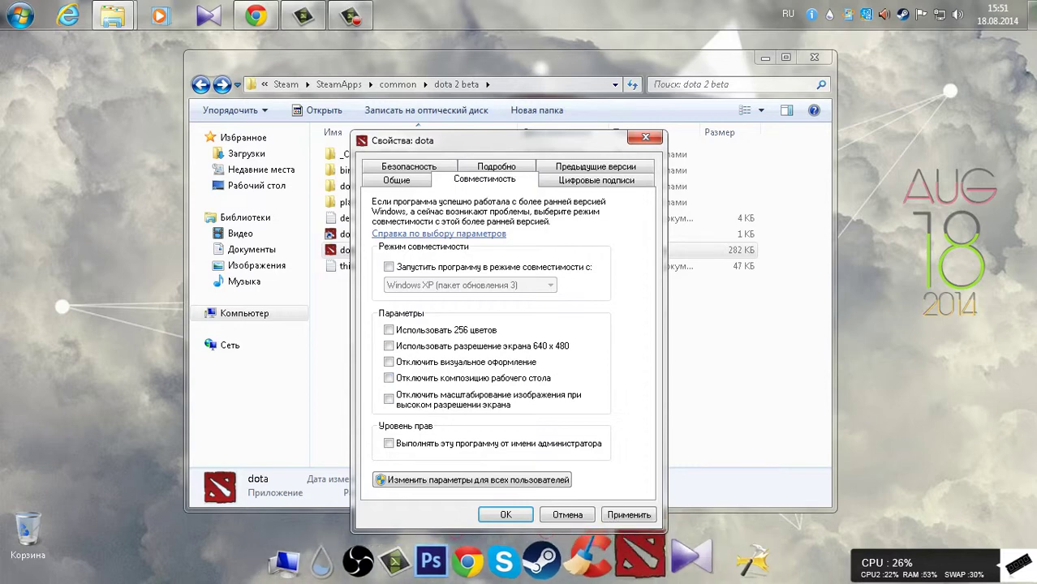
{"action": "left_click", "coordinate": [645, 137]}
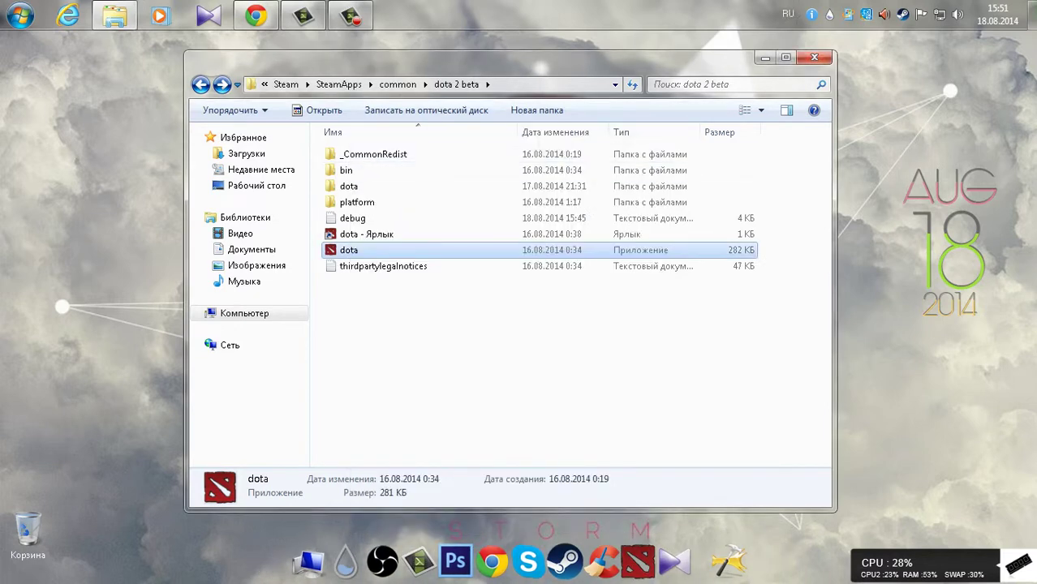
{"action": "left_click", "coordinate": [814, 57]}
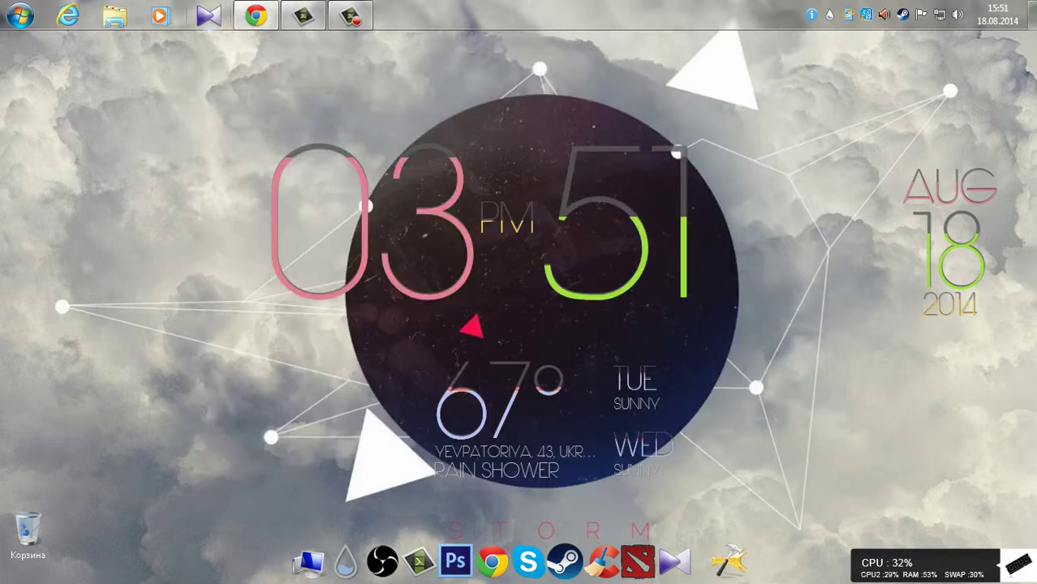
- Switch to Chrome, review the guide's video.txt instruction about setting.mat_queue_mode, and minimize the browser
{"action": "left_click", "coordinate": [256, 15]}
{"action": "left_click", "coordinate": [209, 14]}
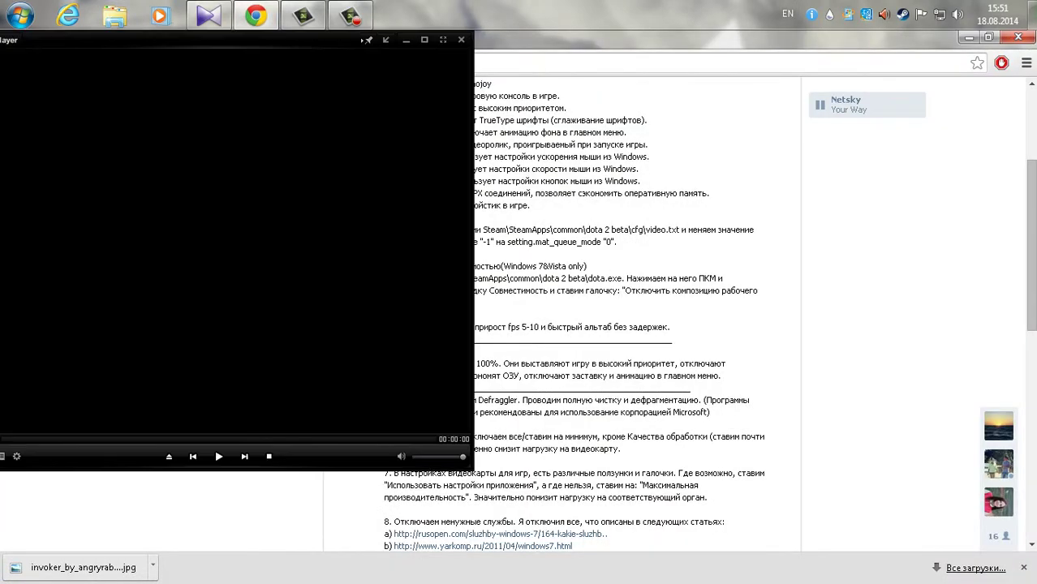
{"action": "left_click", "coordinate": [461, 39]}
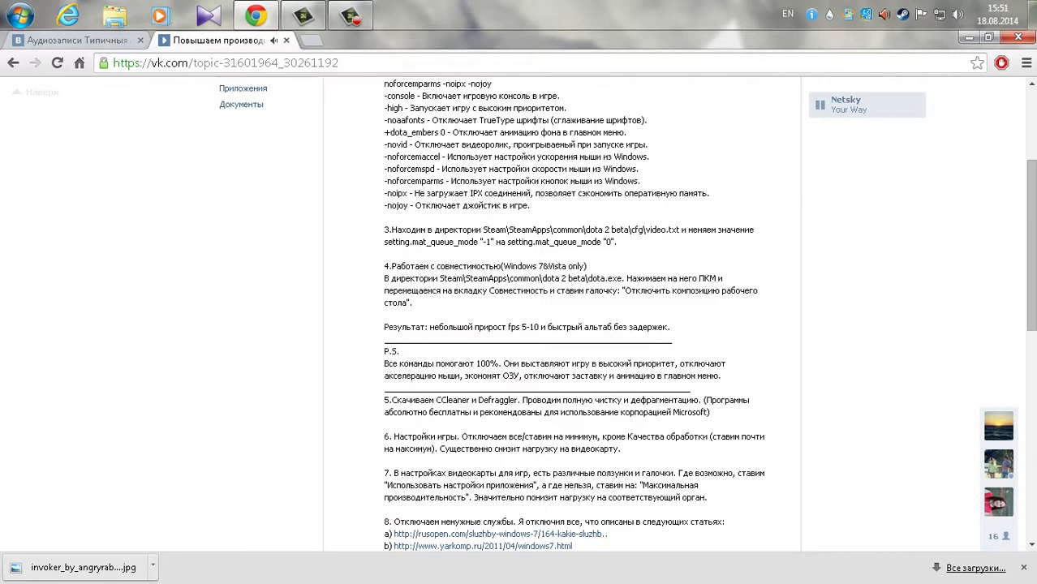
{"action": "left_click_drag", "start_coordinate": [389, 229], "coordinate": [617, 241]}
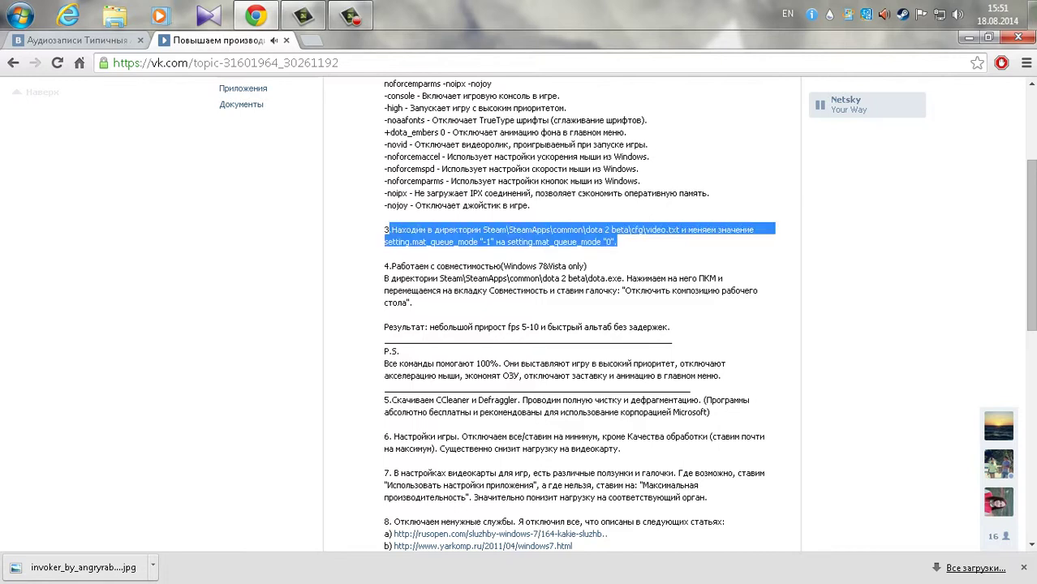
{"action": "left_click", "coordinate": [618, 242]}
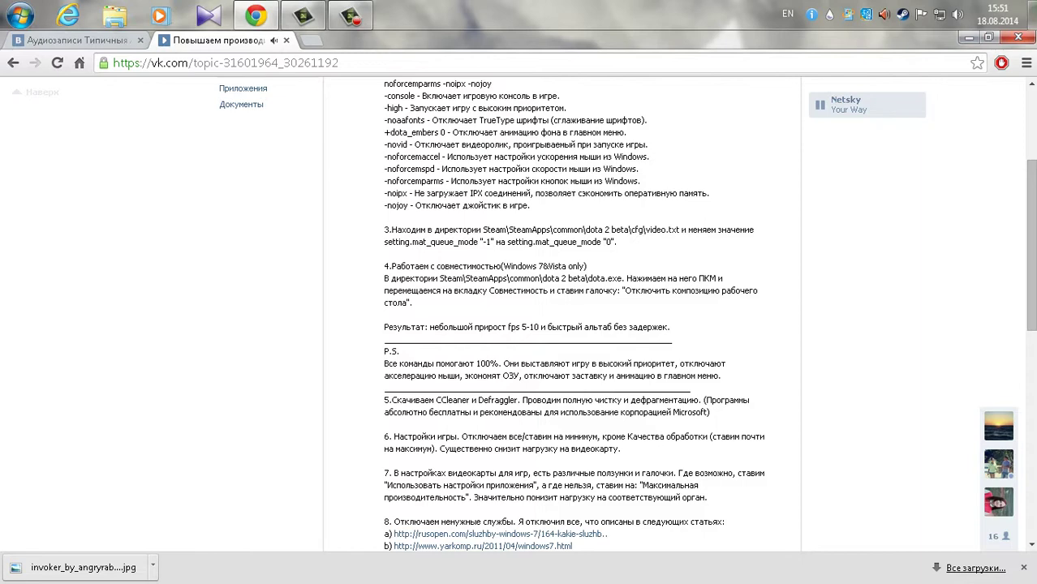
{"action": "left_click", "coordinate": [969, 37]}
- Open a file window and go to the folder D:\Steam\SteamApps\common\dota 2 beta\dota\cfg
{"action": "left_click", "coordinate": [19, 14]}
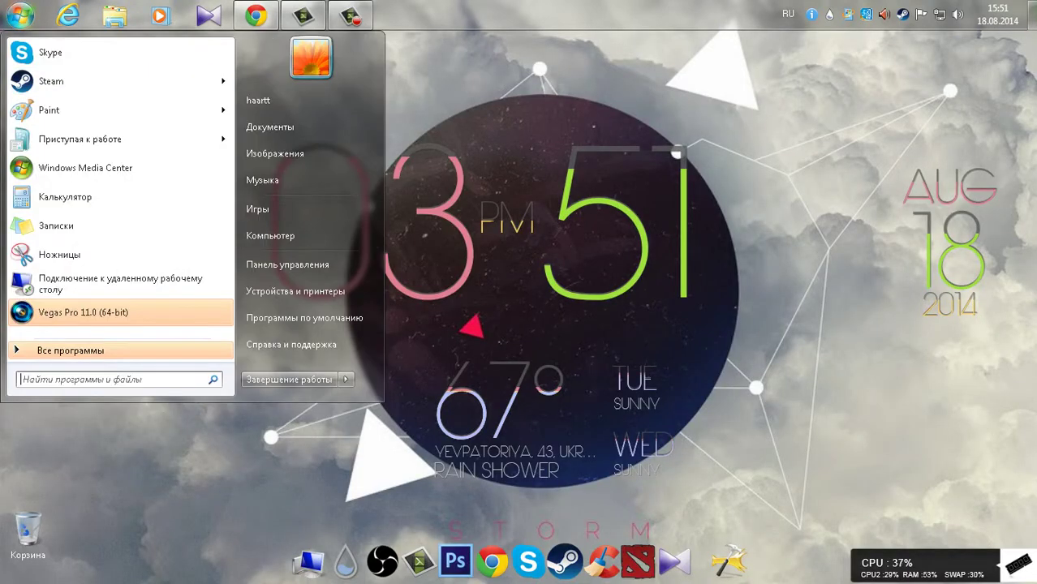
{"action": "left_click", "coordinate": [280, 236]}
{"action": "key", "text": "super+e"}
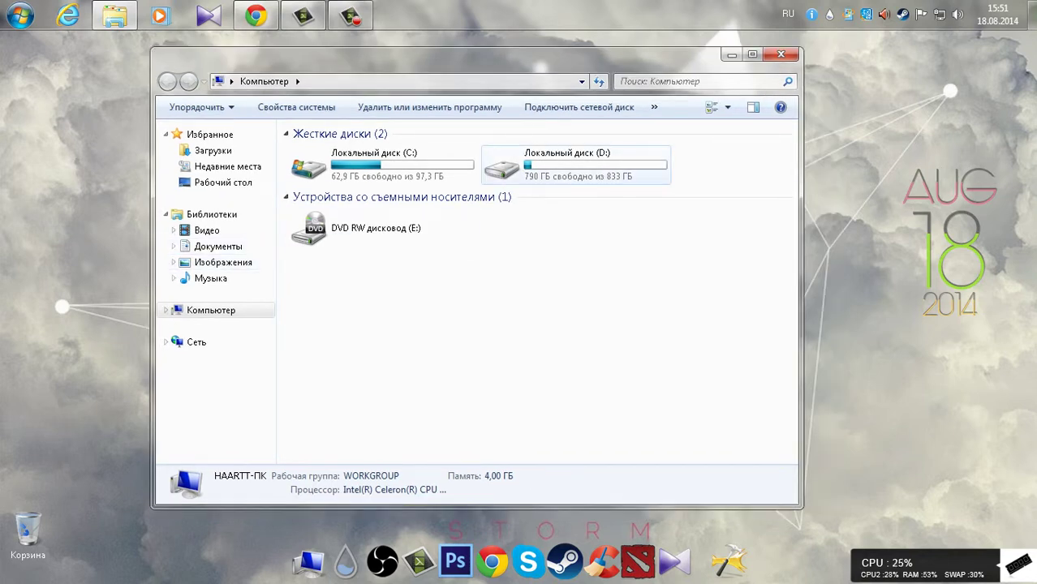
{"action": "double_click", "coordinate": [568, 163]}
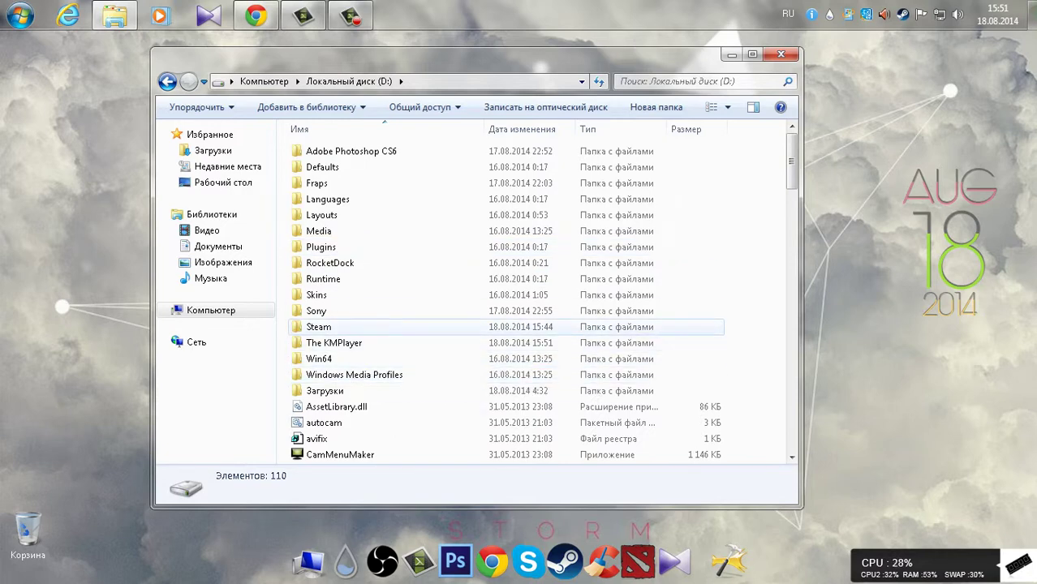
{"action": "double_click", "coordinate": [319, 327]}
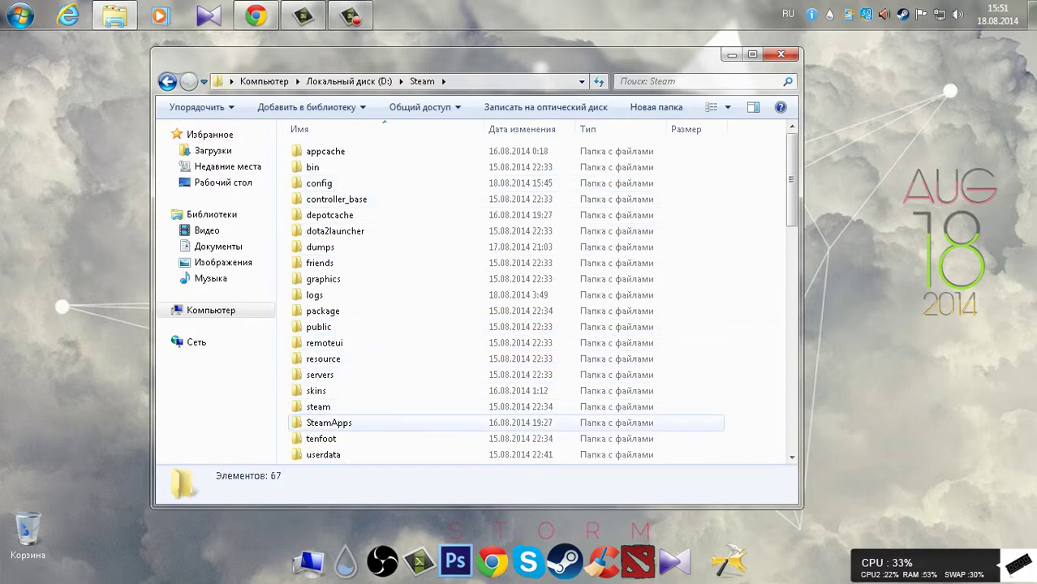
{"action": "double_click", "coordinate": [329, 422]}
{"action": "double_click", "coordinate": [319, 151]}
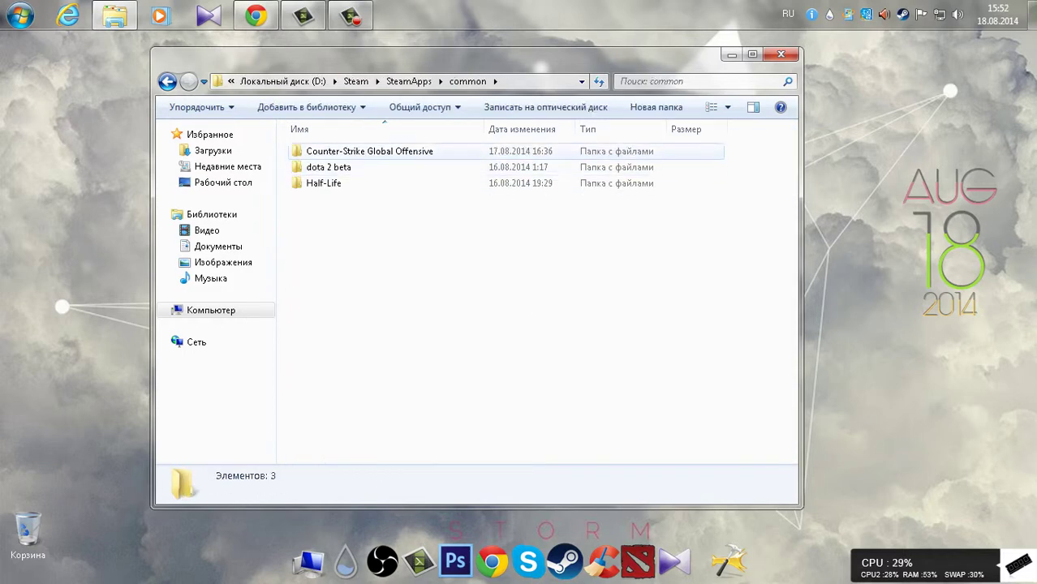
{"action": "double_click", "coordinate": [329, 167]}
{"action": "double_click", "coordinate": [317, 184]}
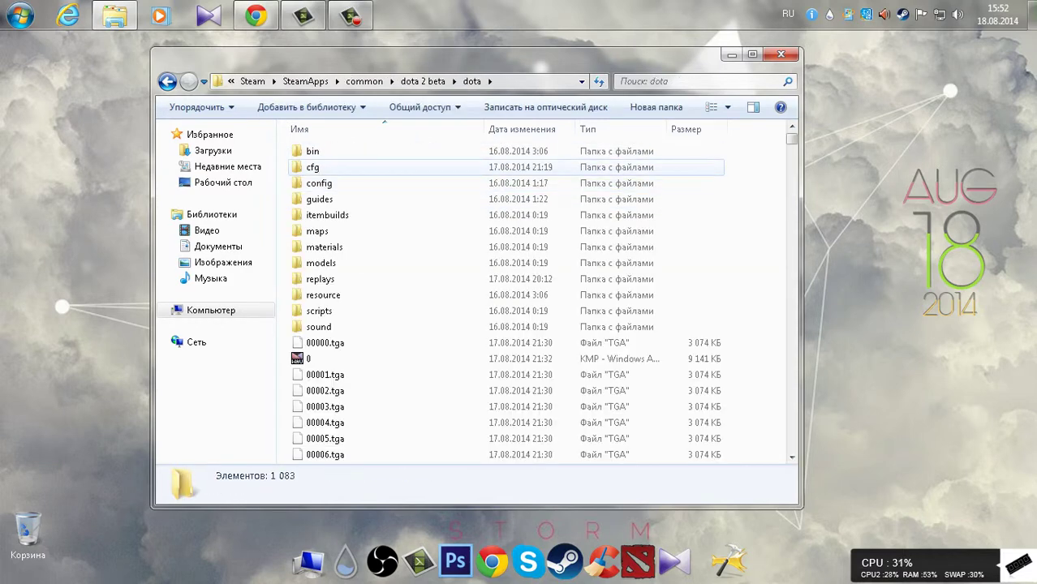
{"action": "double_click", "coordinate": [325, 169]}
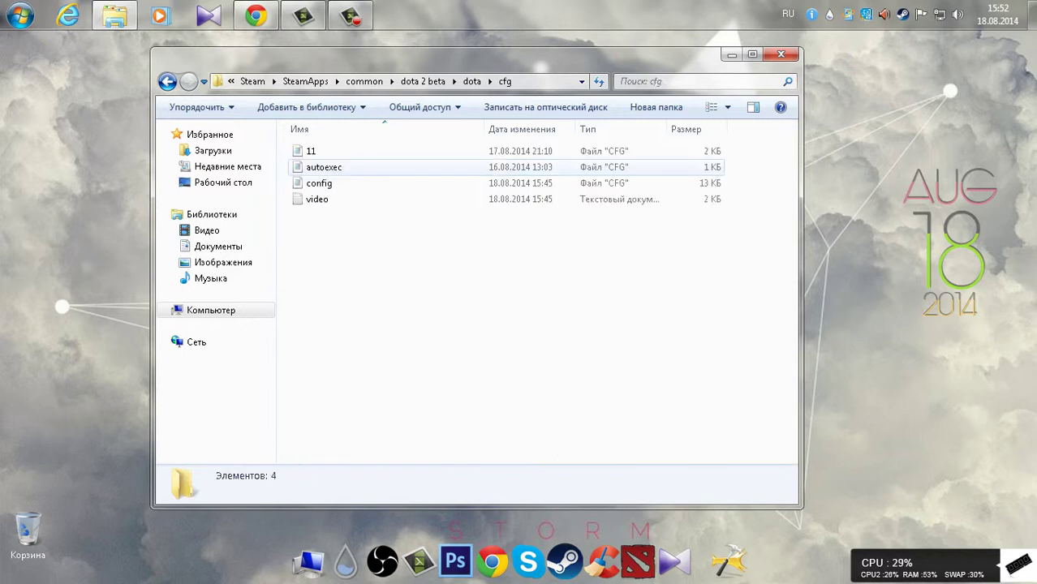
- Open the video text file, check its setting.mat_queue_mode value, and close the file and the folder window
{"action": "double_click", "coordinate": [317, 198]}
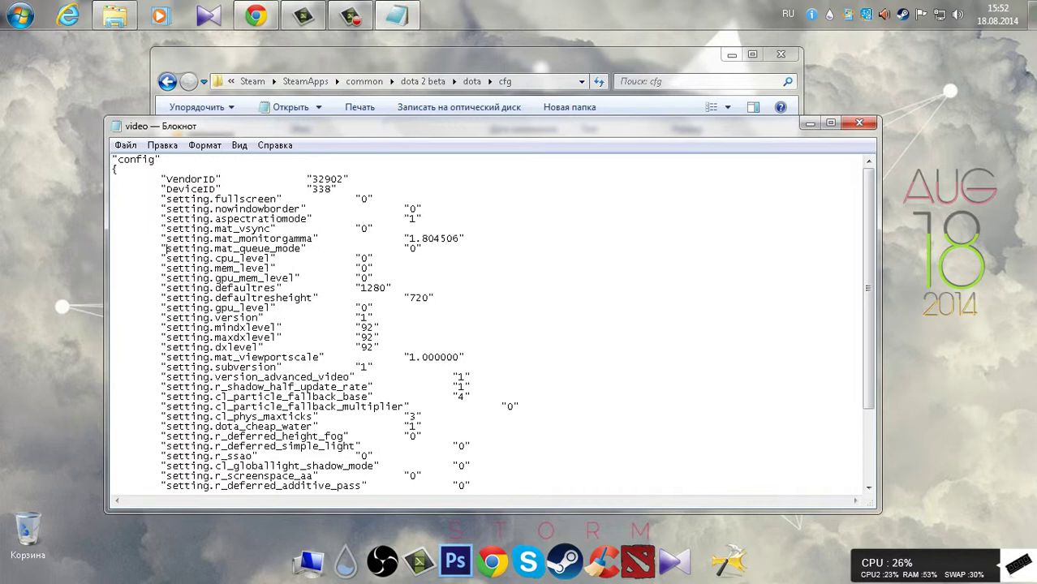
{"action": "left_click_drag", "start_coordinate": [166, 248], "coordinate": [300, 249]}
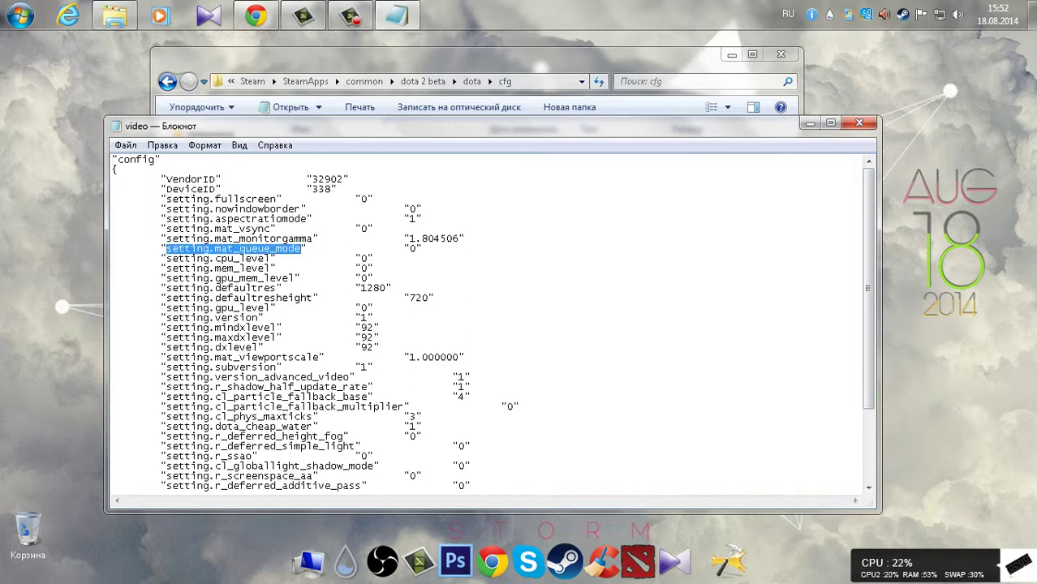
{"action": "left_click", "coordinate": [410, 248]}
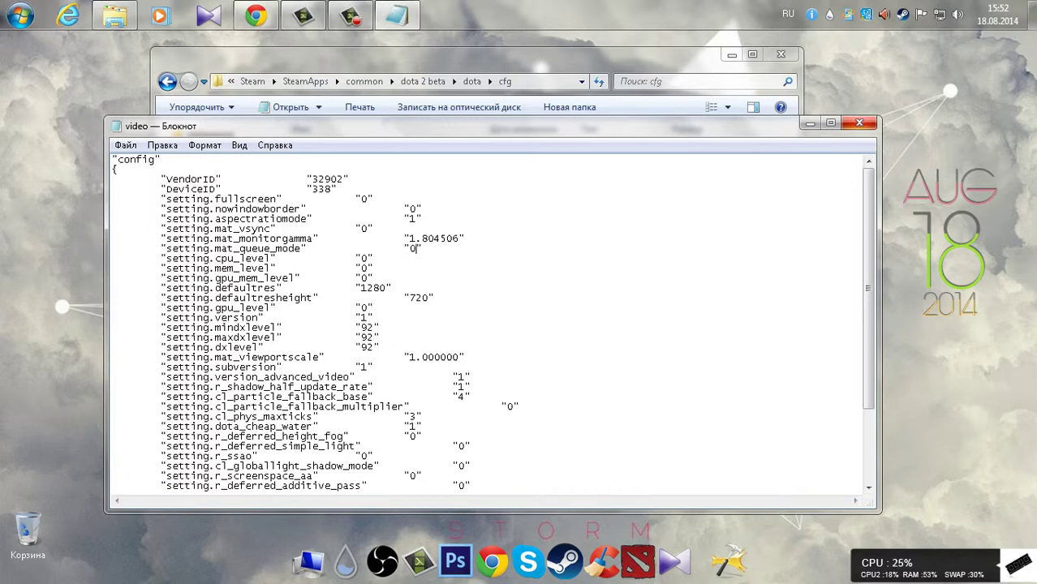
{"action": "left_click", "coordinate": [859, 123]}
{"action": "left_click", "coordinate": [781, 55]}
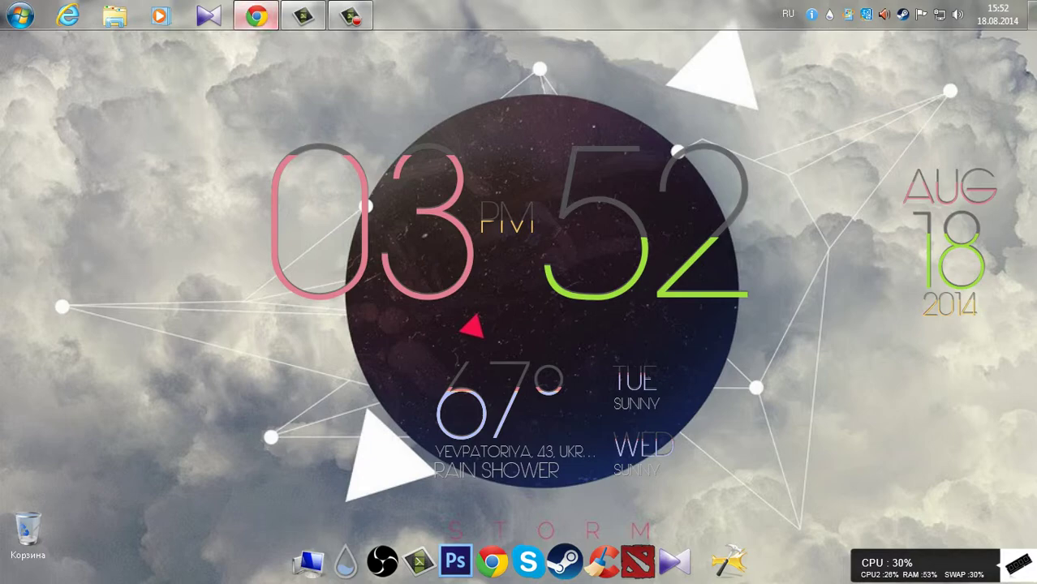
- Read the guide's remaining tips in Chrome, minimize the browser and launch CCleaner
{"action": "left_click", "coordinate": [255, 14]}
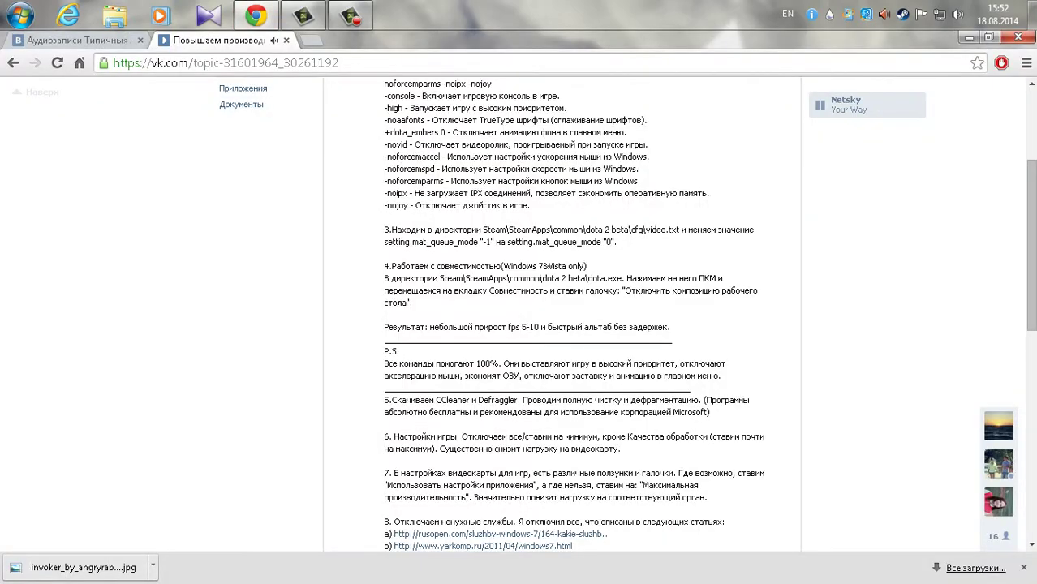
{"action": "scroll", "coordinate": [568, 317], "scroll_direction": "down", "scroll_amount": 1}
{"action": "scroll", "coordinate": [568, 317], "scroll_direction": "down", "scroll_amount": 1}
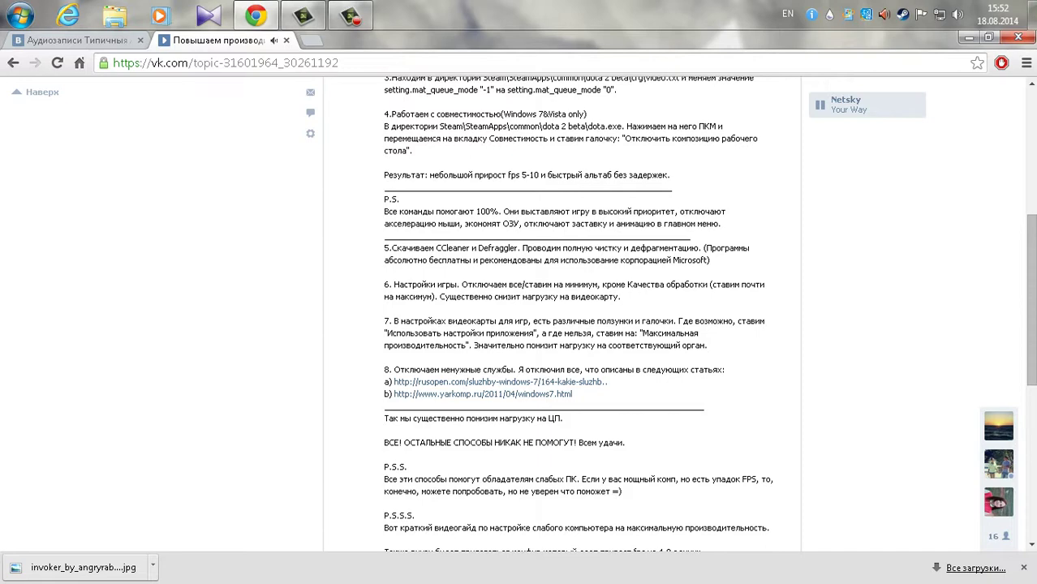
{"action": "left_click", "coordinate": [969, 38]}
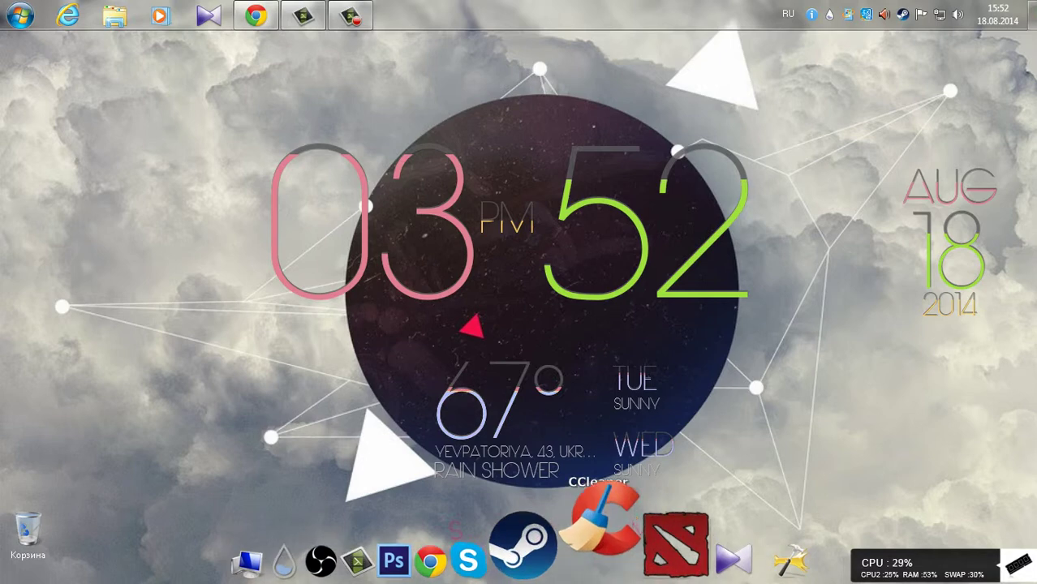
{"action": "left_click", "coordinate": [600, 531]}
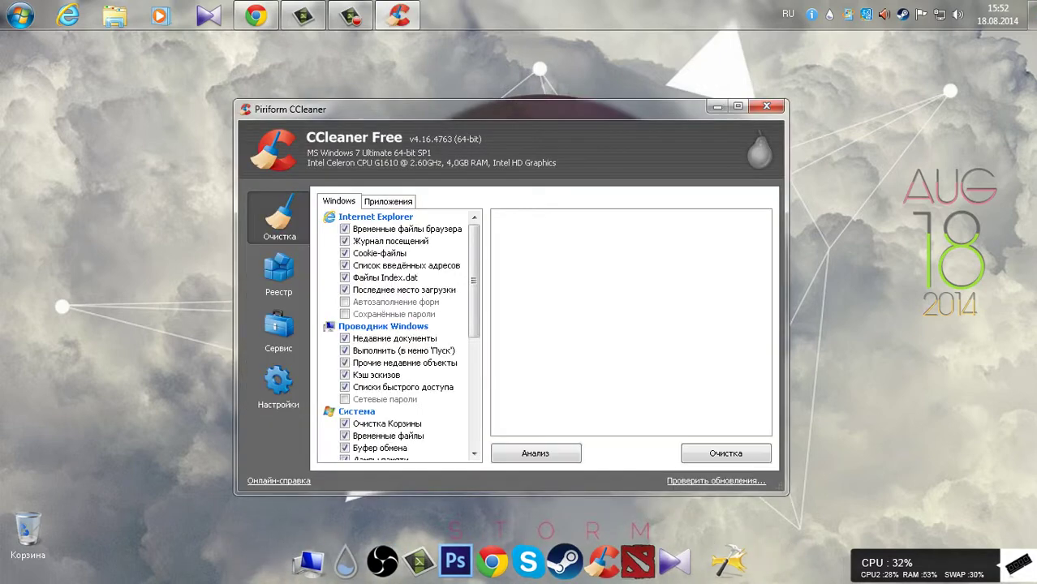
- Review CCleaner's cleaning items for Windows and applications and start the cleanup analysis
{"action": "left_click_drag", "start_coordinate": [487, 109], "coordinate": [427, 96]}
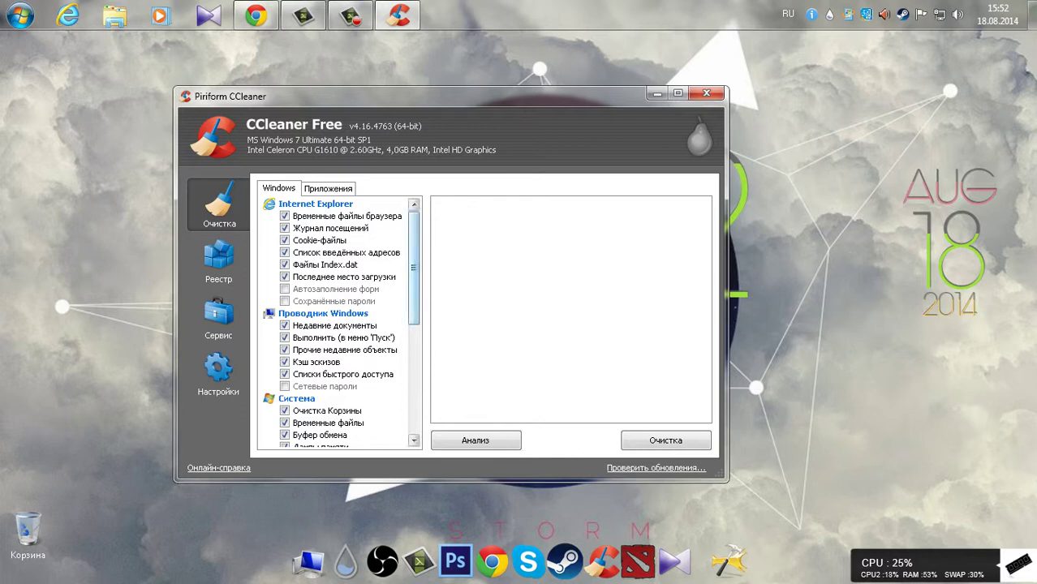
{"action": "scroll", "coordinate": [339, 323], "scroll_direction": "down", "scroll_amount": 5}
{"action": "scroll", "coordinate": [339, 323], "scroll_direction": "up", "scroll_amount": 5}
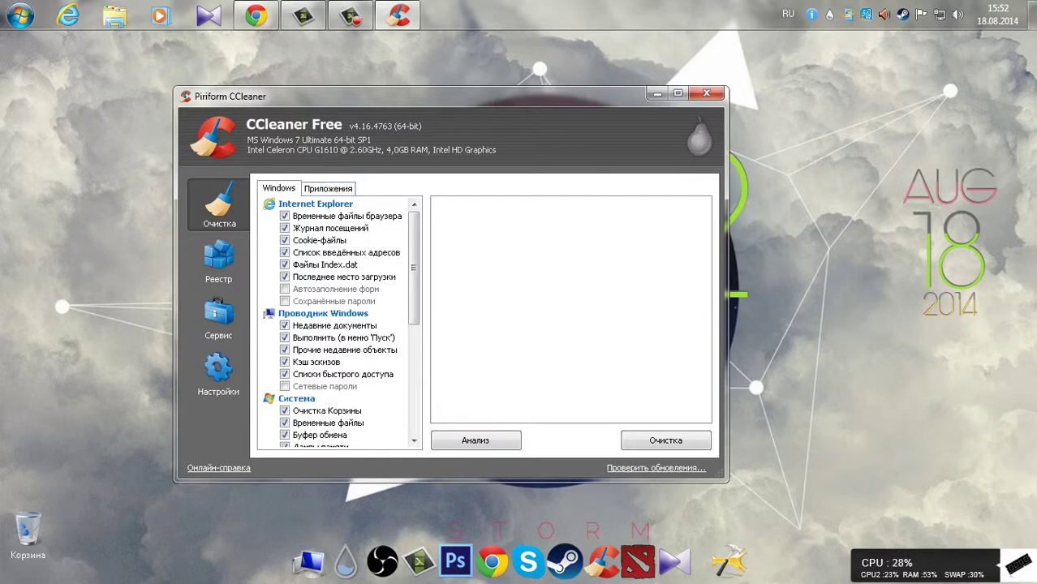
{"action": "left_click", "coordinate": [328, 188]}
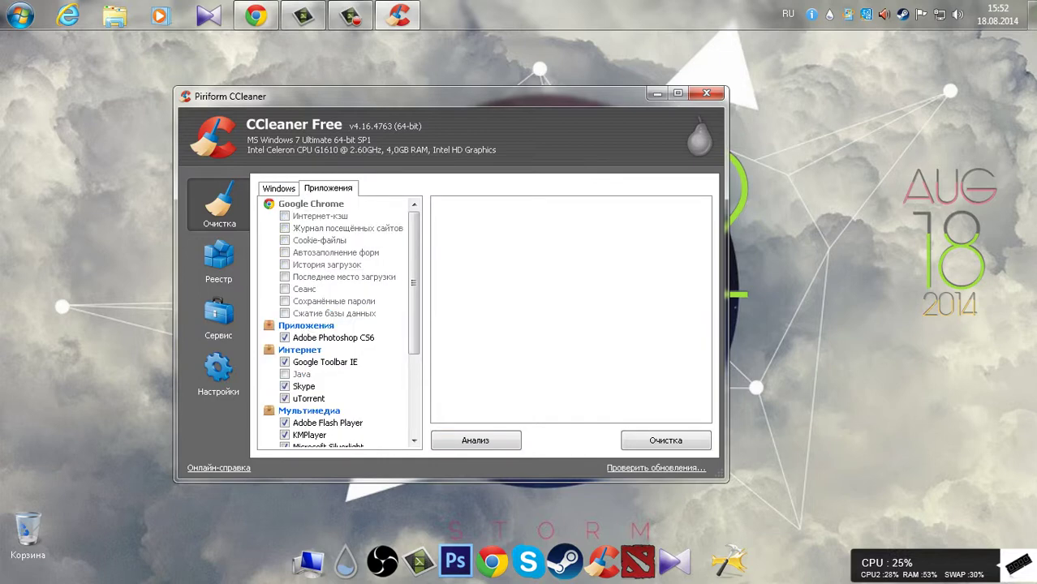
{"action": "left_click", "coordinate": [279, 188]}
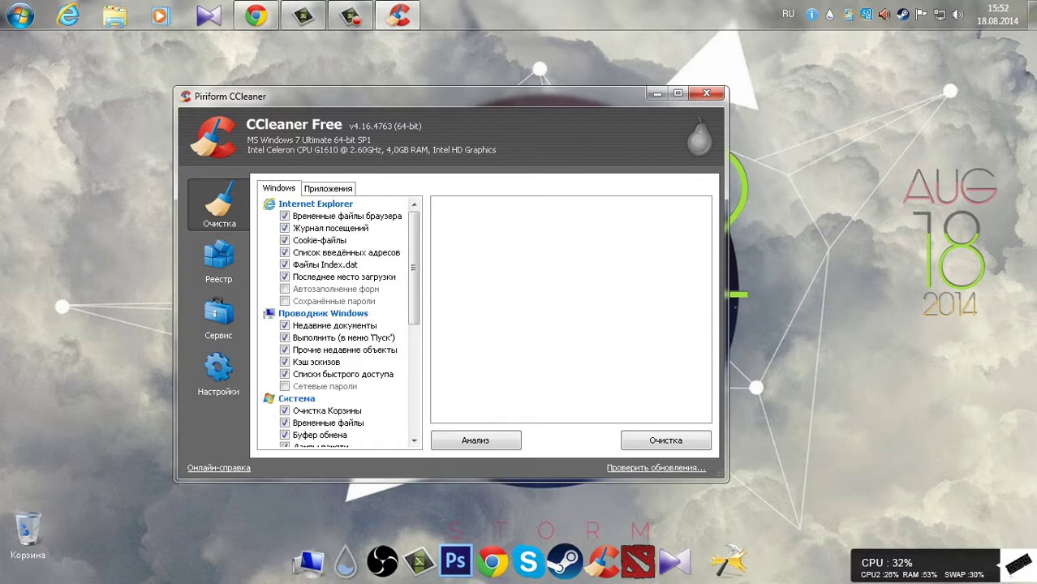
{"action": "left_click_drag", "start_coordinate": [422, 95], "coordinate": [365, 88]}
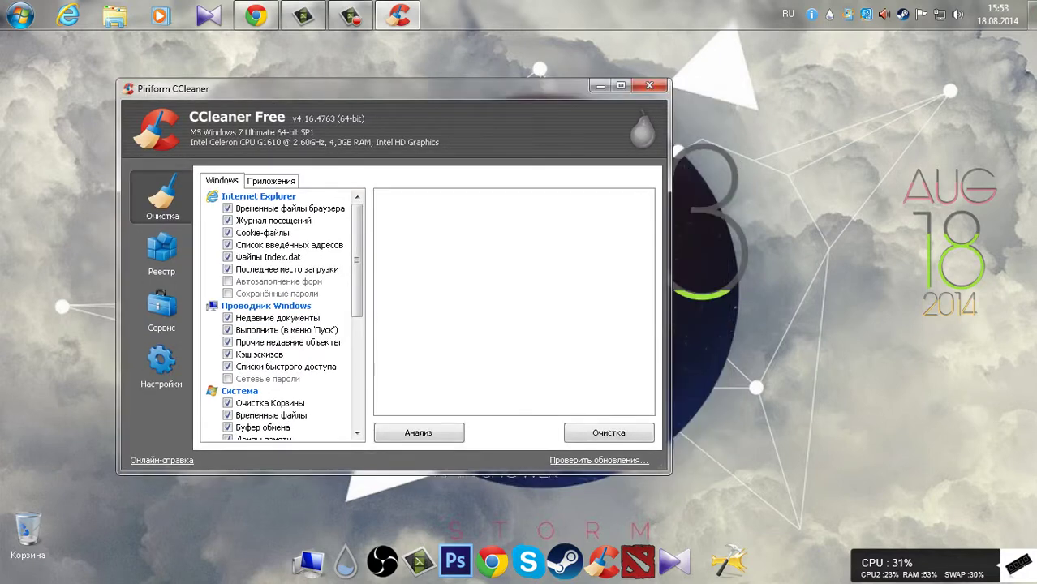
{"action": "left_click", "coordinate": [419, 433]}
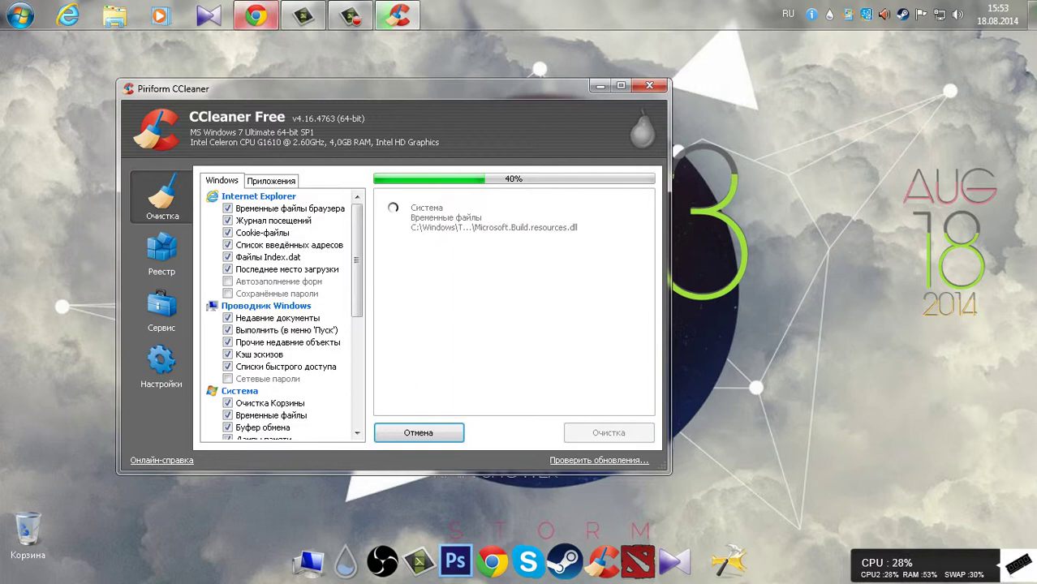
- Switch to Chrome, read the guide's tips 7 and 8 on video card settings and unnecessary services, and minimize the browser
{"action": "left_click", "coordinate": [255, 15]}
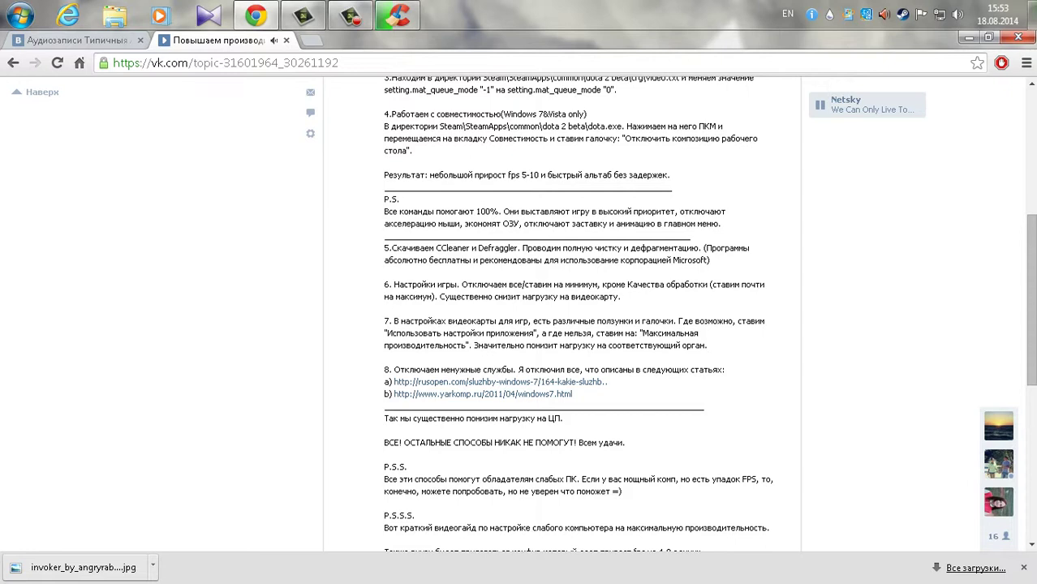
{"action": "left_click_drag", "start_coordinate": [400, 322], "coordinate": [707, 346]}
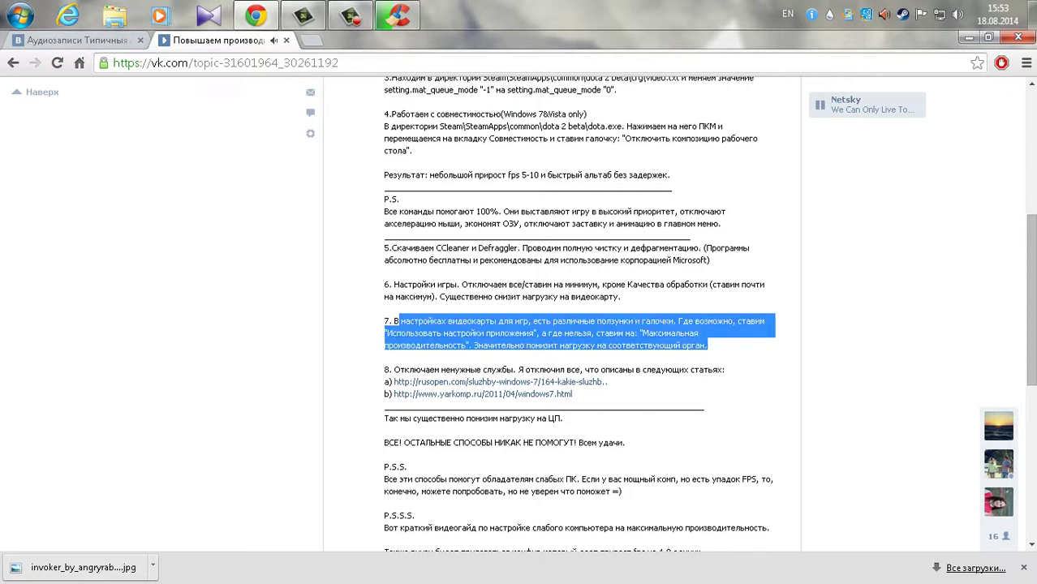
{"action": "left_click", "coordinate": [711, 347]}
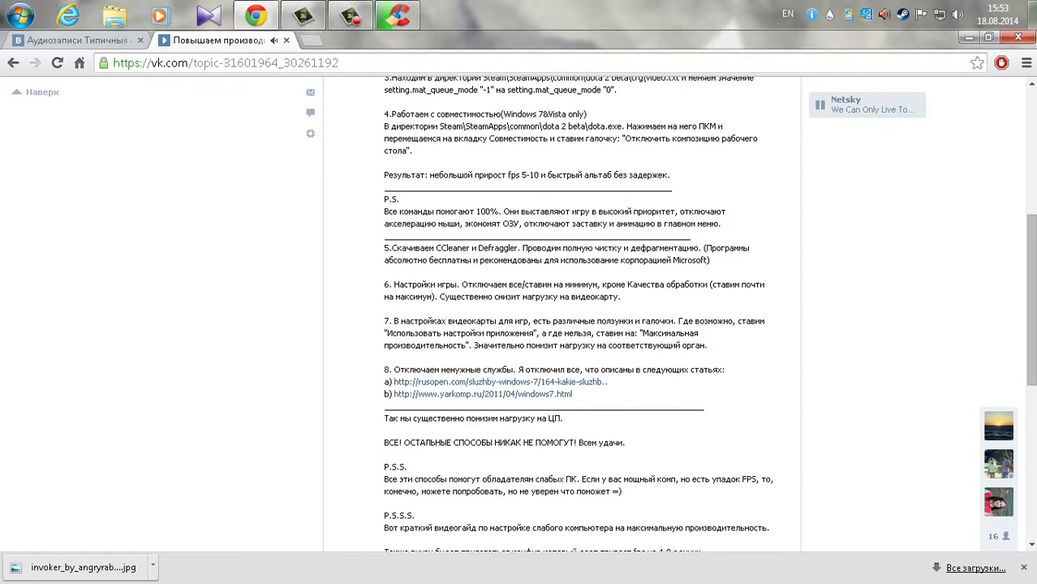
{"action": "left_click_drag", "start_coordinate": [394, 369], "coordinate": [724, 370]}
{"action": "left_click", "coordinate": [969, 37]}
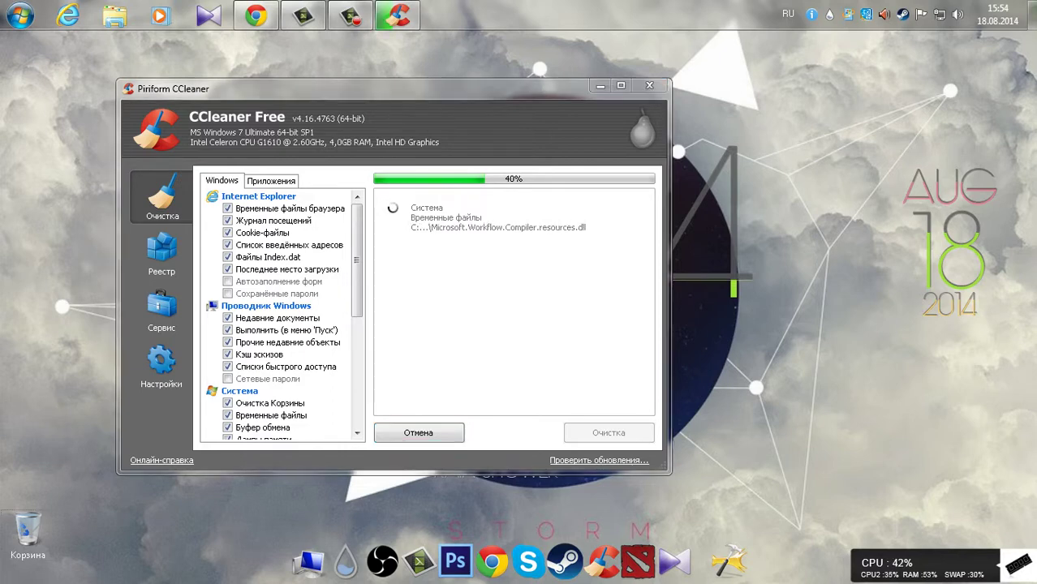
- Launch the System Configuration utility by running msconfig
{"action": "key", "text": "super+r"}
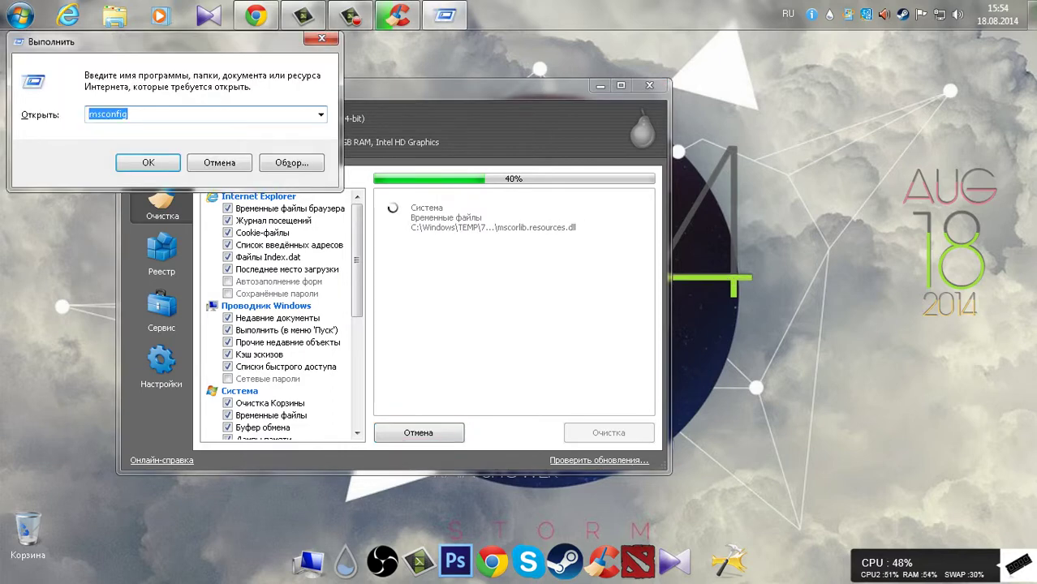
{"action": "left_click_drag", "start_coordinate": [175, 41], "coordinate": [320, 155]}
{"action": "left_click", "coordinate": [276, 229]}
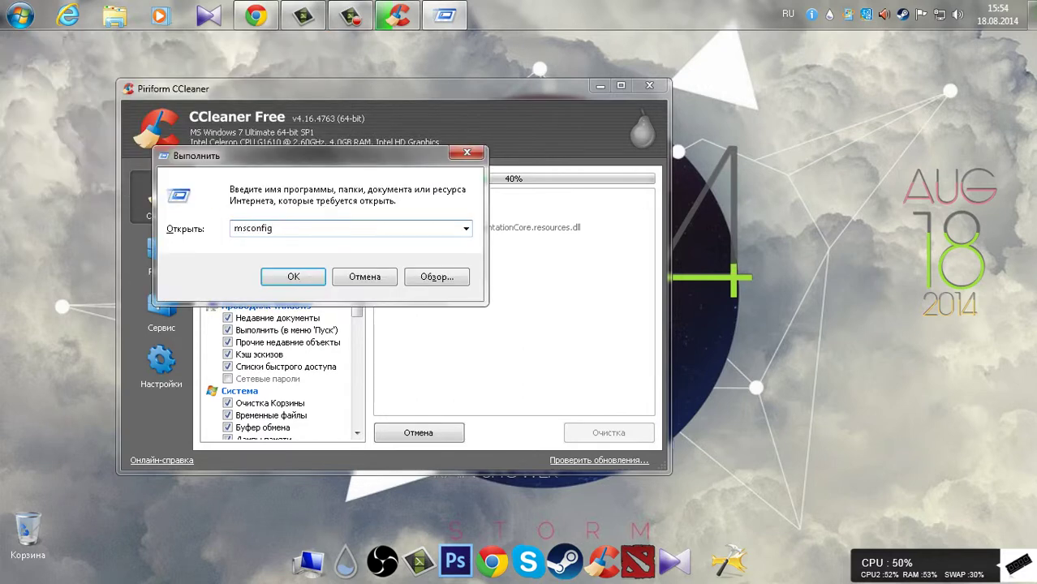
{"action": "key", "text": "Return"}
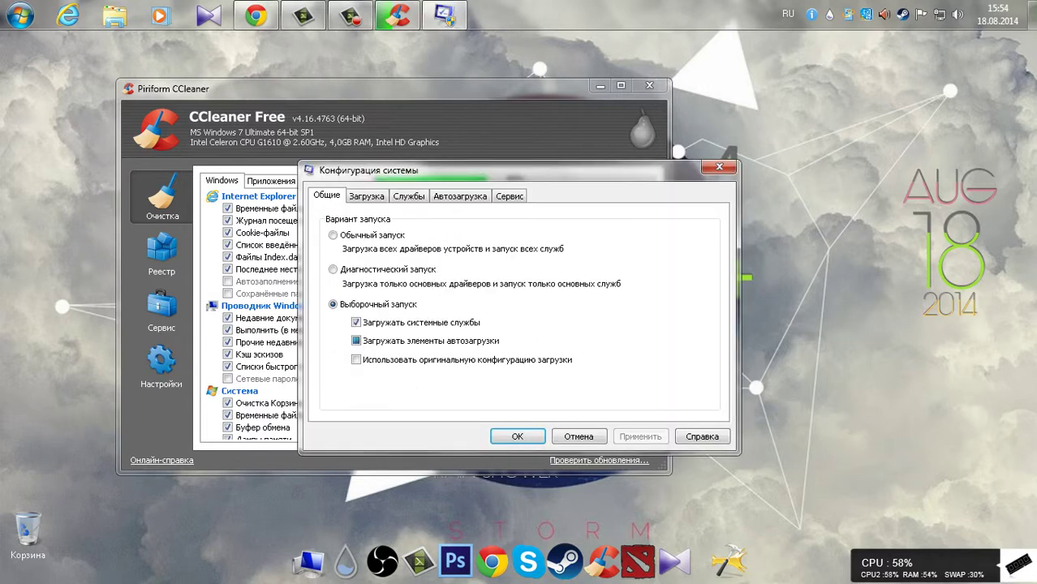
{"action": "left_click_drag", "start_coordinate": [479, 170], "coordinate": [454, 172]}
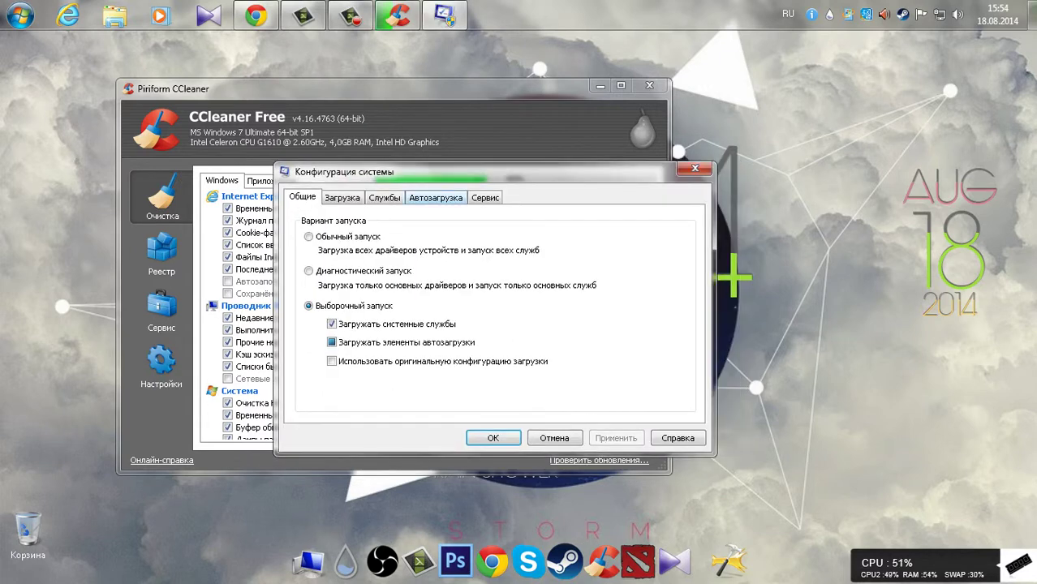
- Disable the enabled µTorrent entry among the startup items and apply the change
{"action": "left_click", "coordinate": [436, 197]}
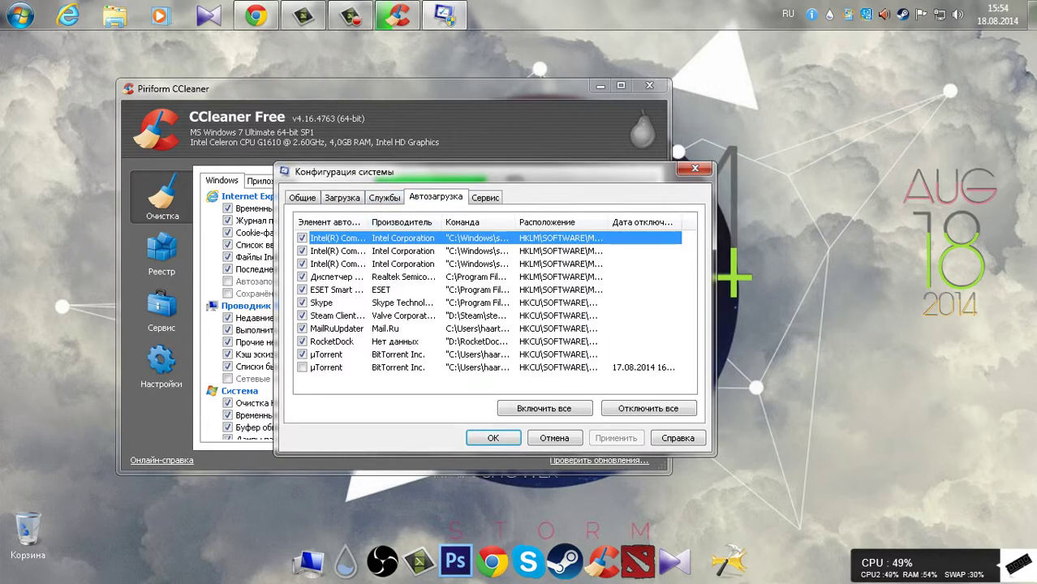
{"action": "left_click", "coordinate": [303, 354]}
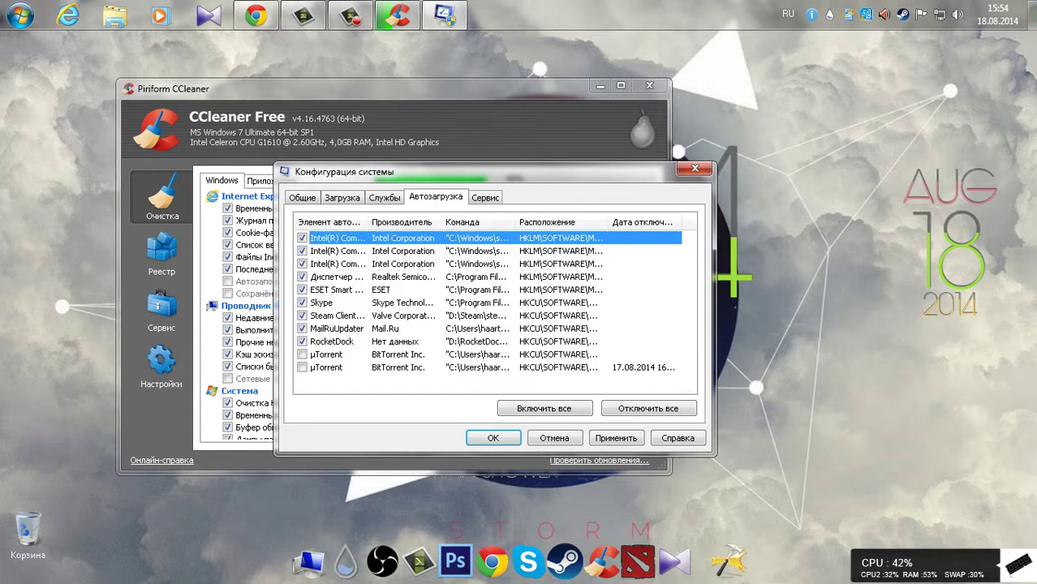
{"action": "left_click", "coordinate": [616, 439]}
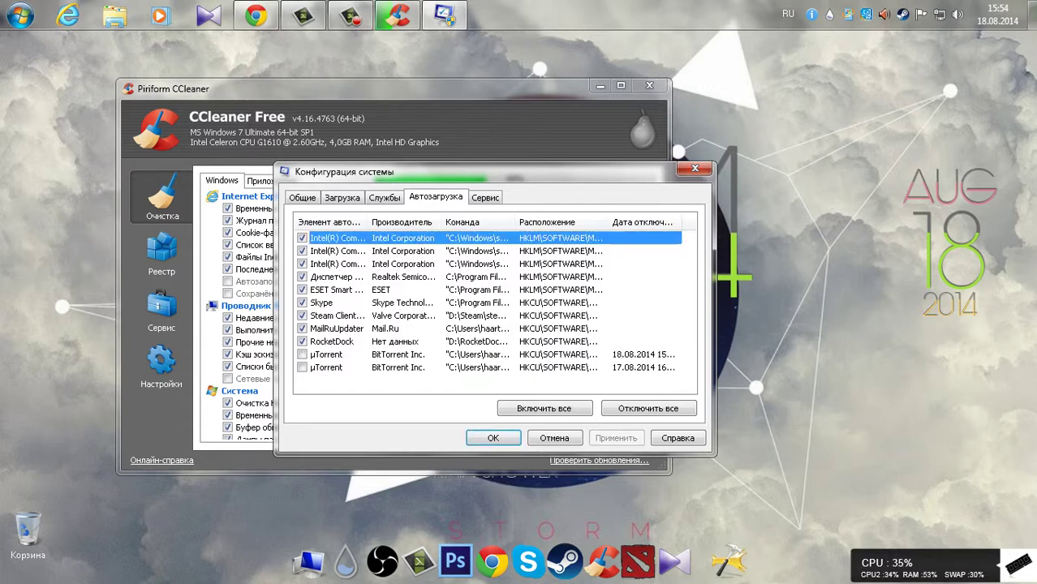
- Set the number of processors to 2 in the advanced boot options and apply the change
{"action": "left_click", "coordinate": [342, 198]}
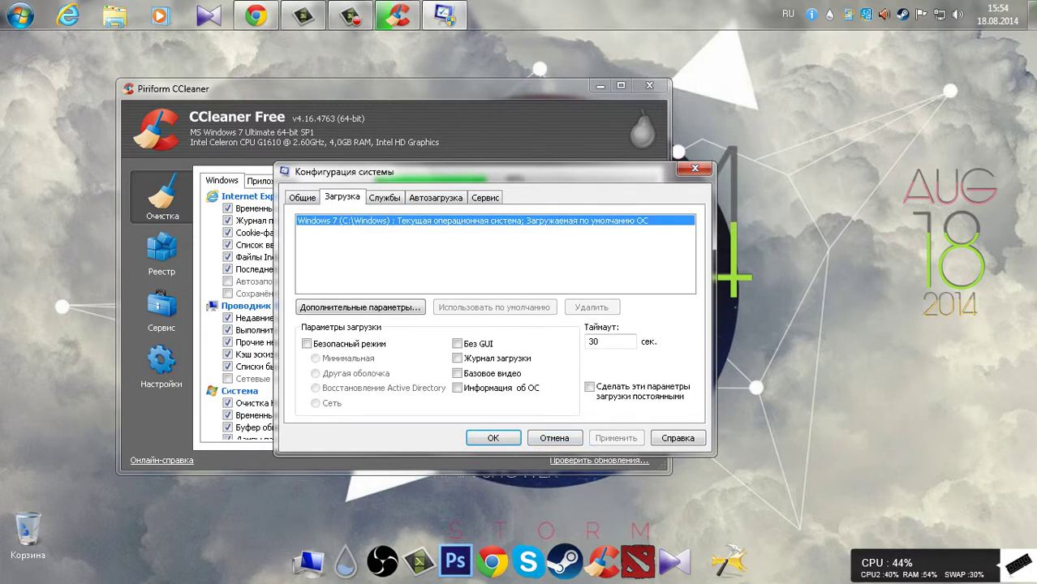
{"action": "left_click", "coordinate": [359, 307]}
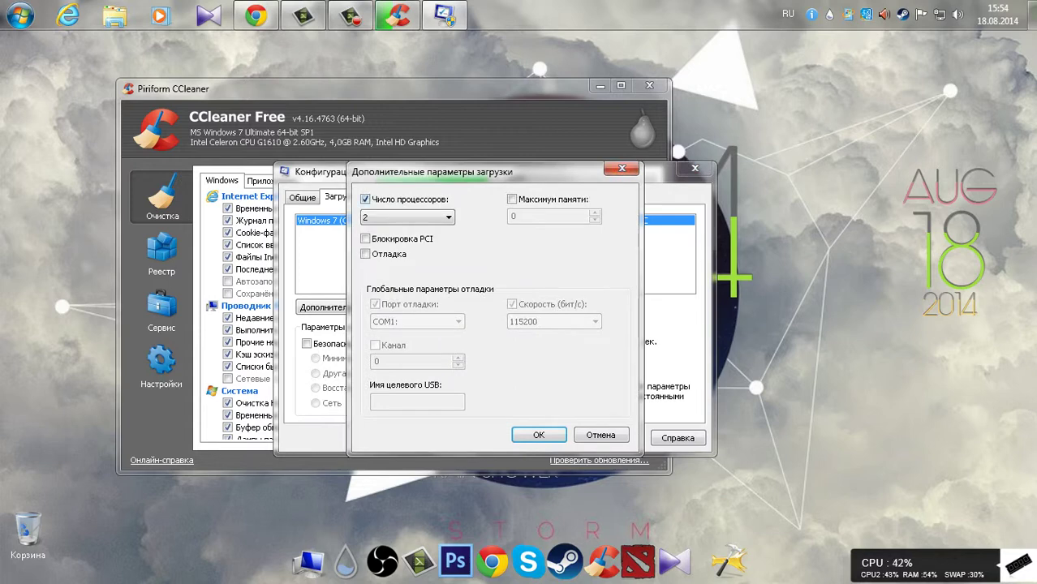
{"action": "left_click", "coordinate": [365, 199]}
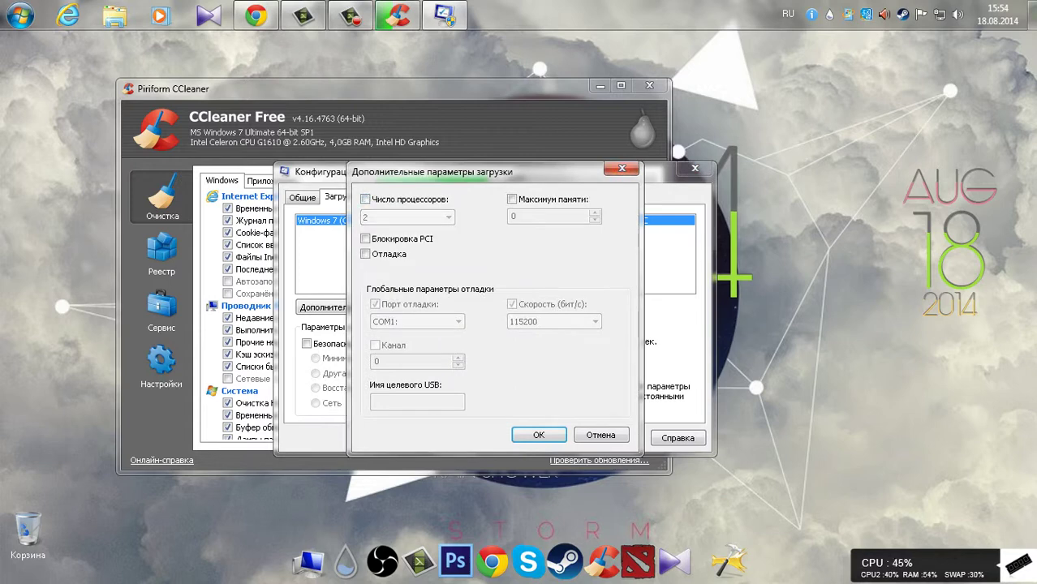
{"action": "left_click", "coordinate": [365, 199]}
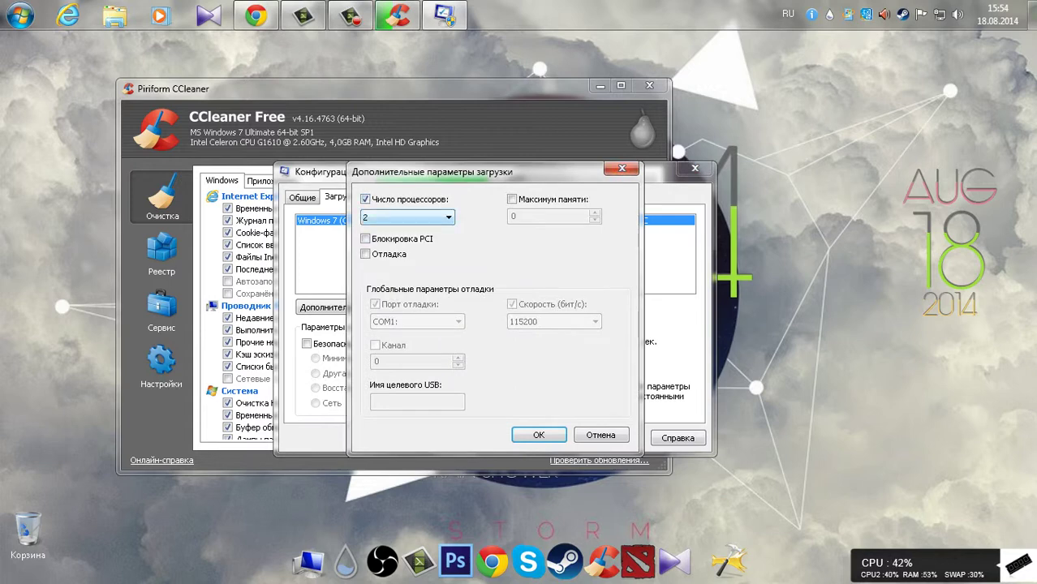
{"action": "left_click", "coordinate": [407, 218]}
{"action": "left_click", "coordinate": [406, 241]}
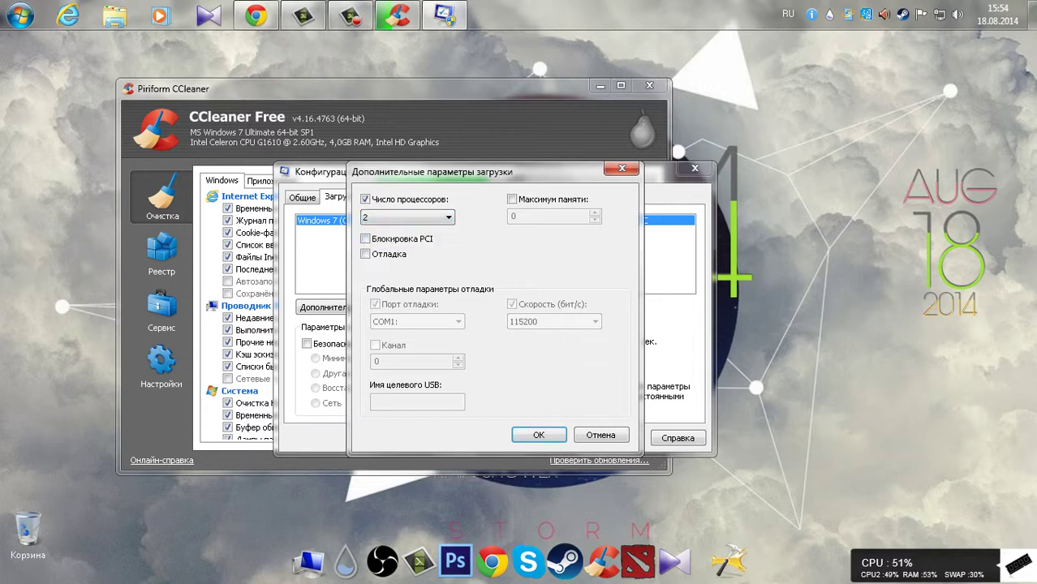
{"action": "left_click", "coordinate": [545, 436]}
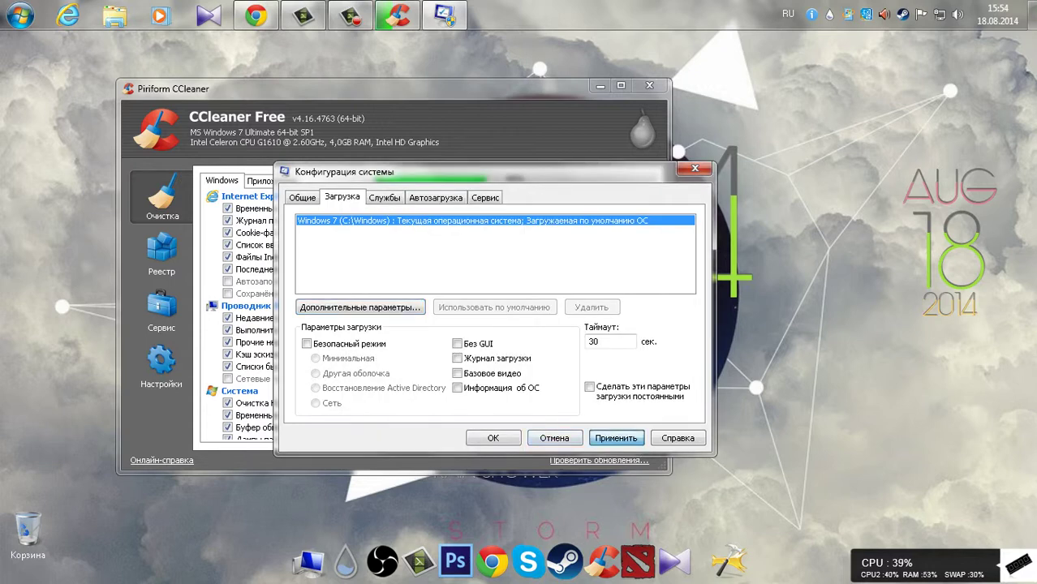
{"action": "left_click", "coordinate": [617, 438]}
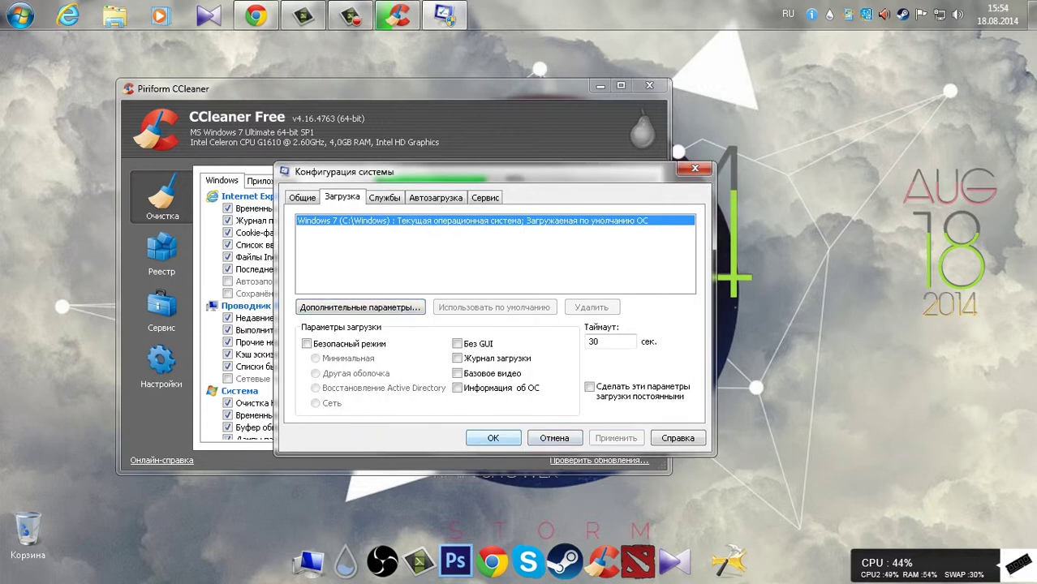
- Close System Configuration and exit without restarting the computer
{"action": "key", "text": "Return"}
{"action": "left_click_drag", "start_coordinate": [519, 262], "coordinate": [590, 262]}
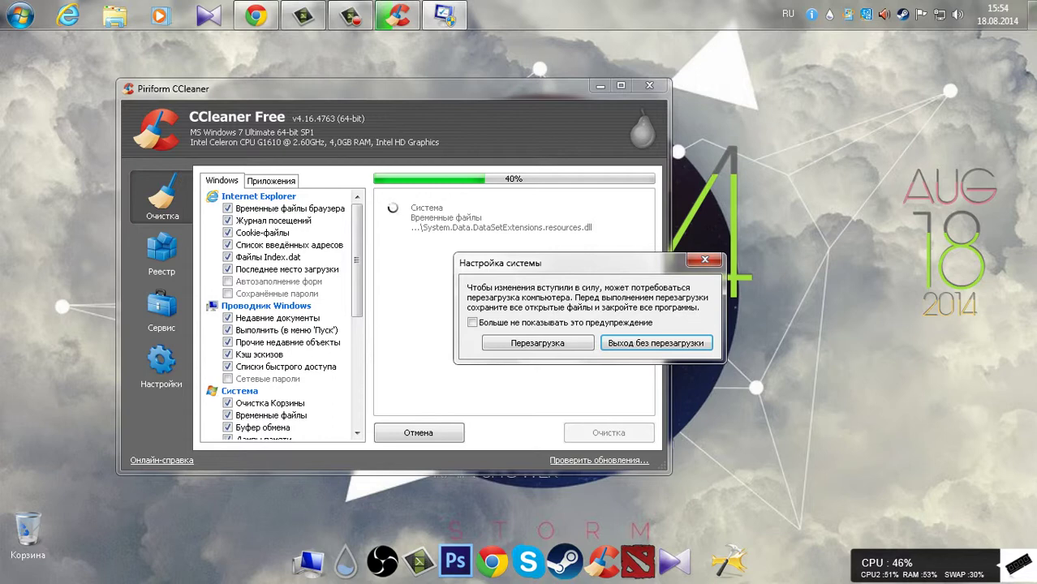
{"action": "left_click_drag", "start_coordinate": [590, 262], "coordinate": [551, 260]}
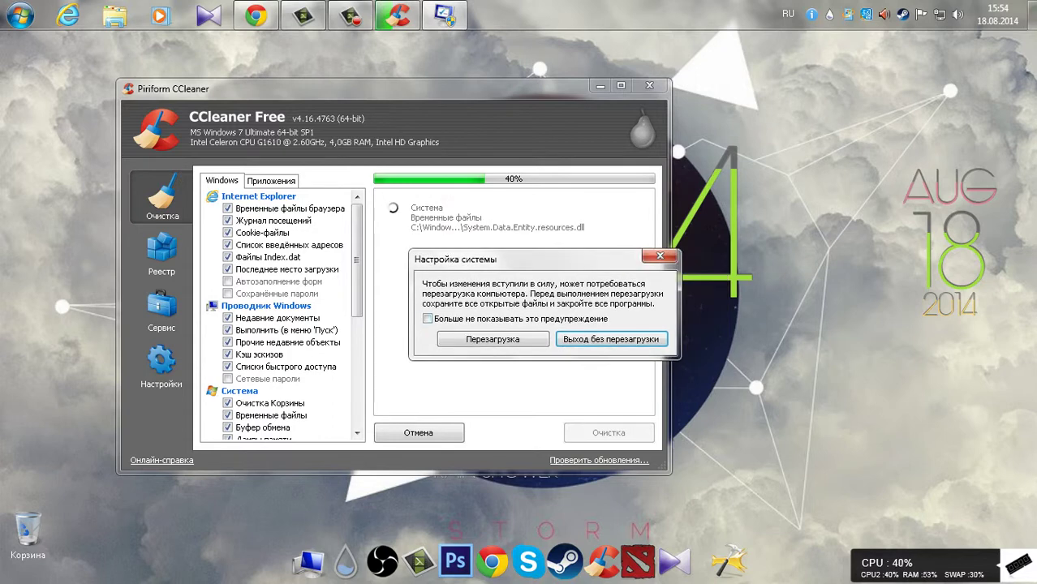
{"action": "key", "text": "Return"}
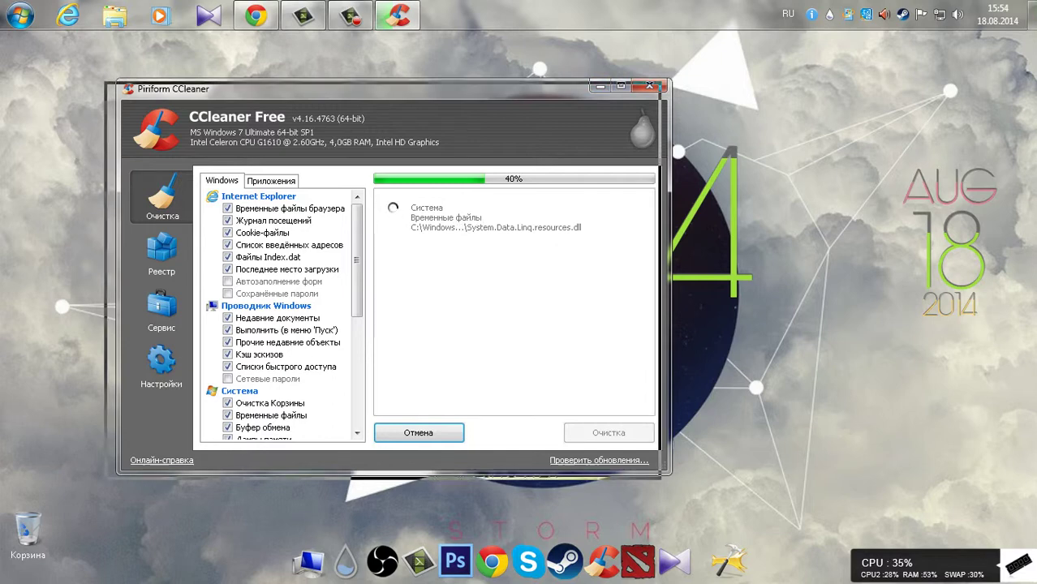
- Cancel the running cleanup analysis in CCleaner and start scanning the registry for problems
{"action": "left_click_drag", "start_coordinate": [390, 89], "coordinate": [373, 94]}
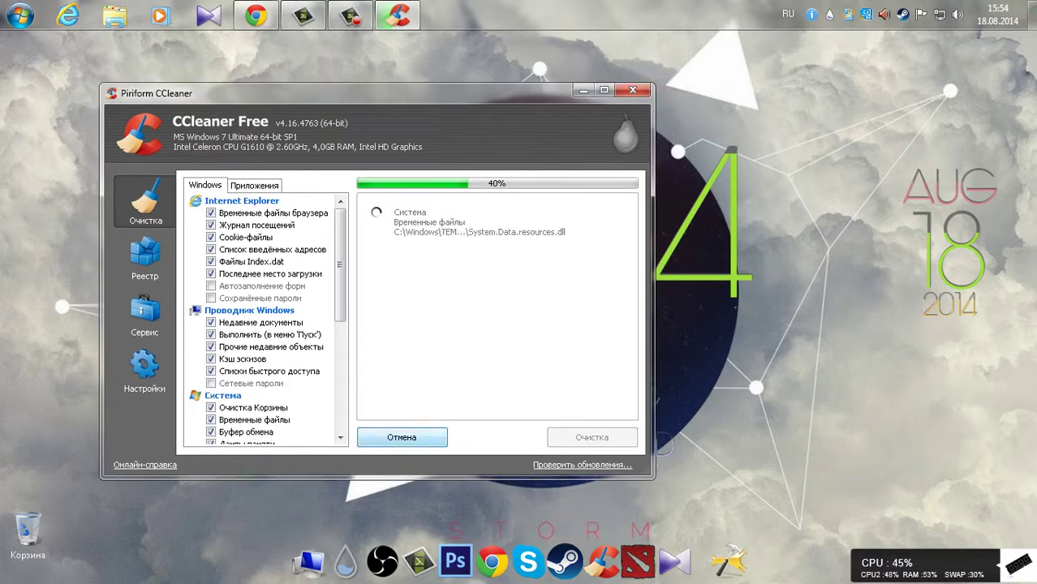
{"action": "key", "text": "Return"}
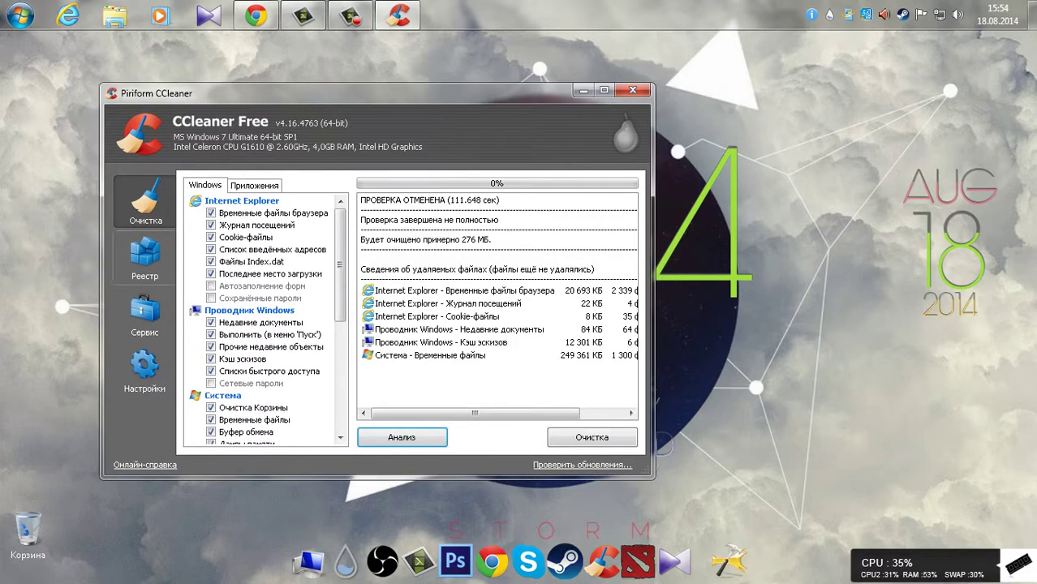
{"action": "left_click", "coordinate": [144, 259]}
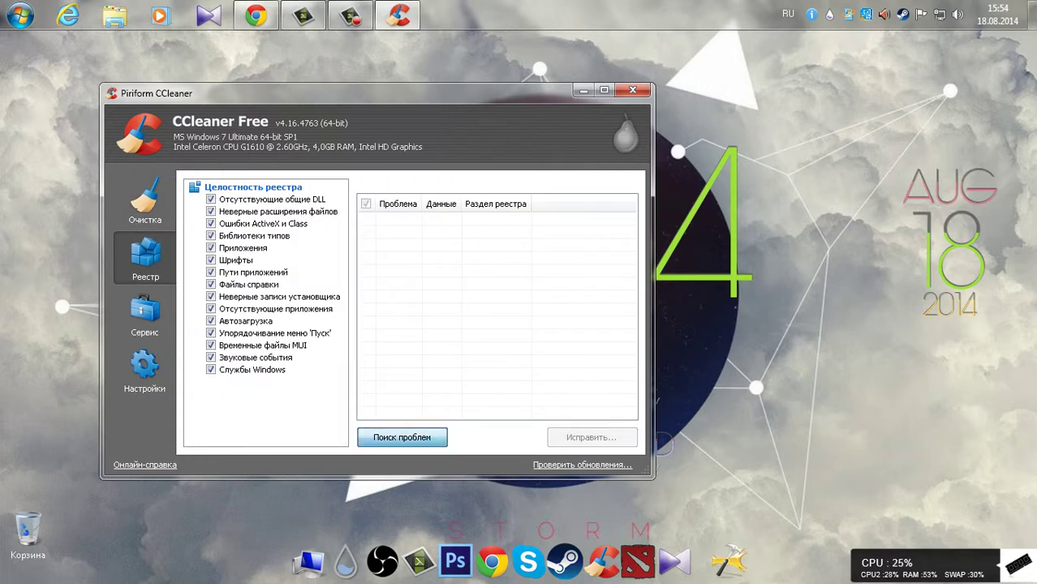
{"action": "key", "text": "Return"}
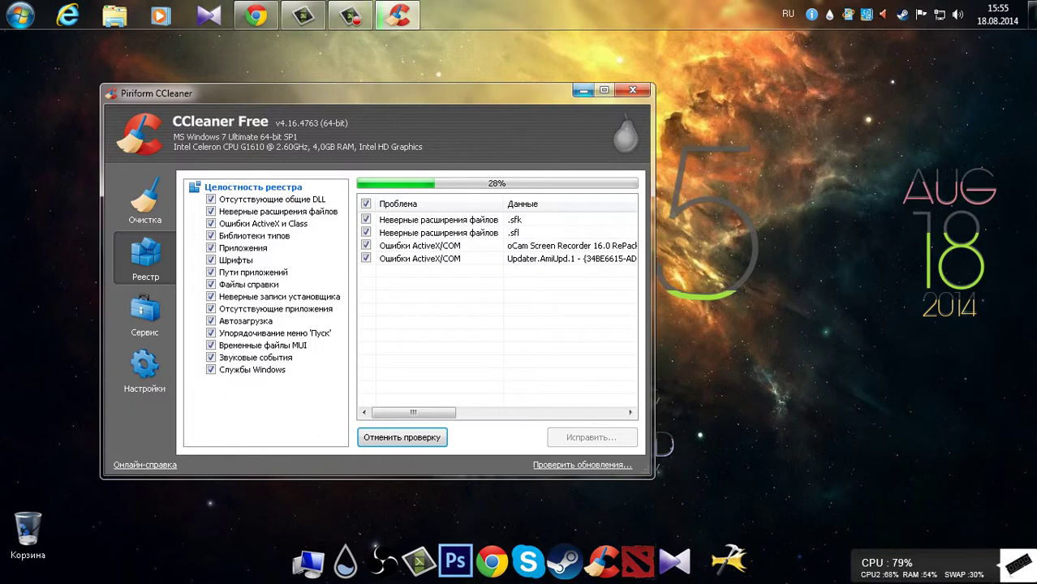
- Minimize CCleaner, switch to Chrome and read the rest of the guide down to the attached video and autoexec.cfg file
{"action": "left_click", "coordinate": [583, 90]}
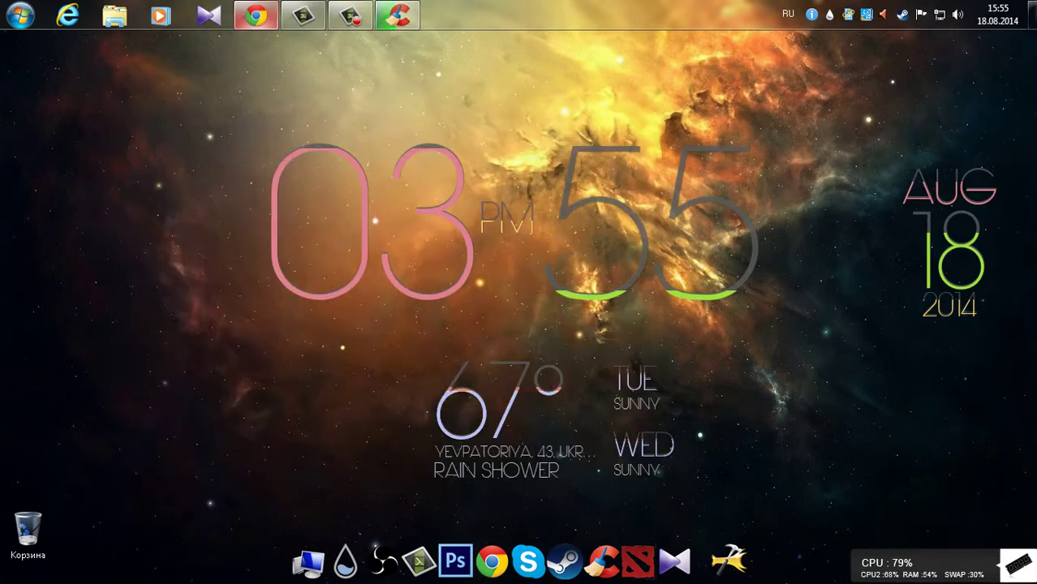
{"action": "left_click", "coordinate": [256, 15]}
{"action": "scroll", "coordinate": [560, 325], "scroll_direction": "down", "scroll_amount": 3}
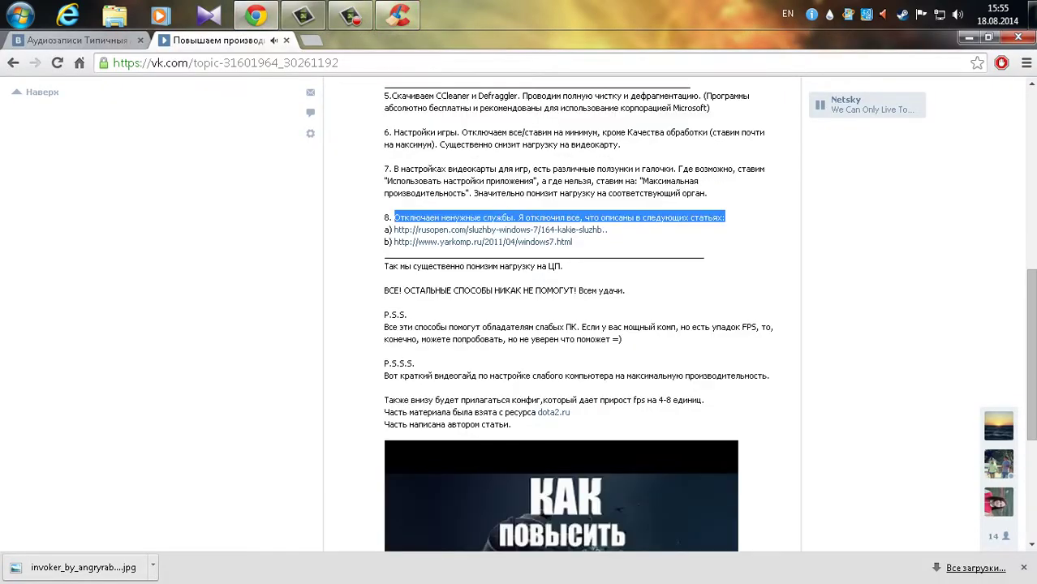
{"action": "scroll", "coordinate": [560, 324], "scroll_direction": "down", "scroll_amount": 3}
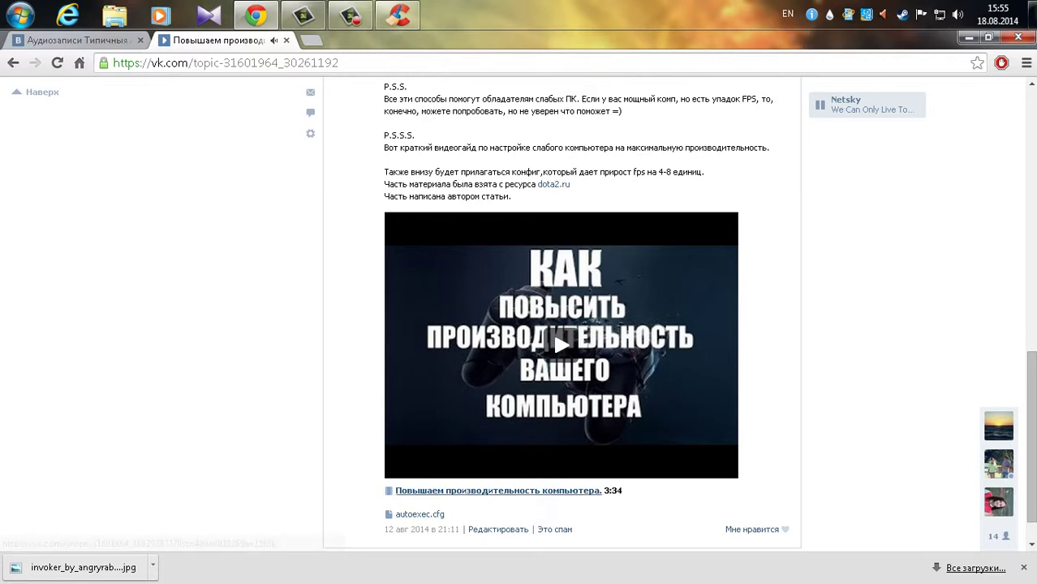
{"action": "scroll", "coordinate": [419, 514], "scroll_direction": "down", "scroll_amount": 1}
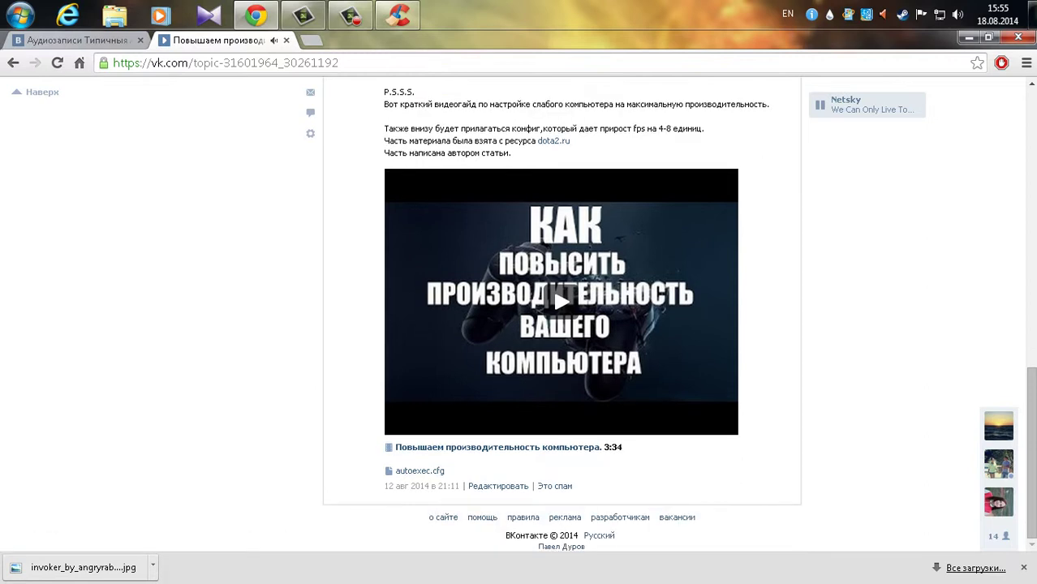
- Dismiss the downloads bar and reread the guide, focusing on item 8 about disabling unneeded services and its two linked articles
{"action": "left_click", "coordinate": [1024, 567]}
{"action": "scroll", "coordinate": [561, 324], "scroll_direction": "up", "scroll_amount": 8}
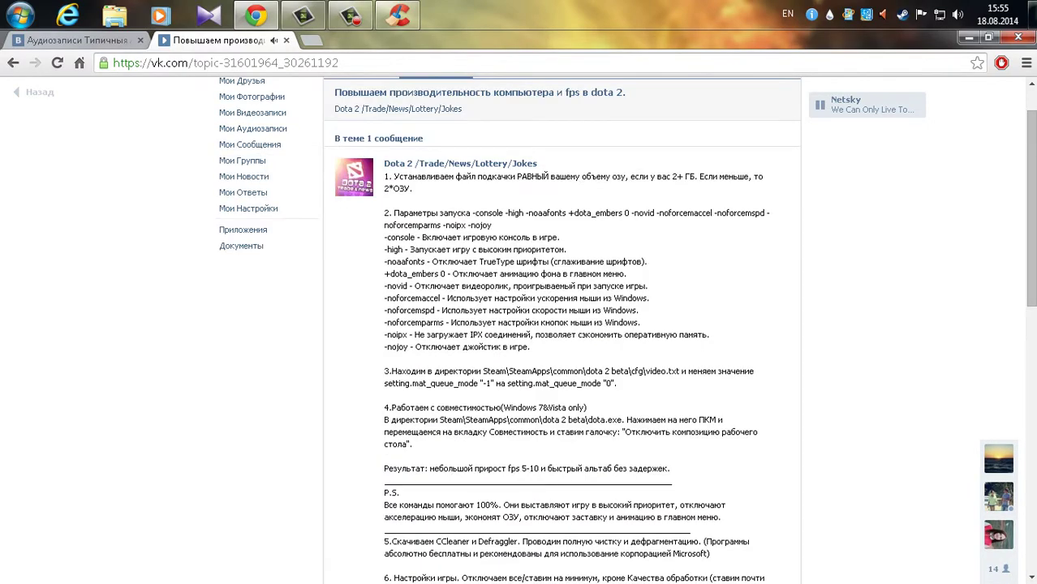
{"action": "scroll", "coordinate": [627, 330], "scroll_direction": "down", "scroll_amount": 1}
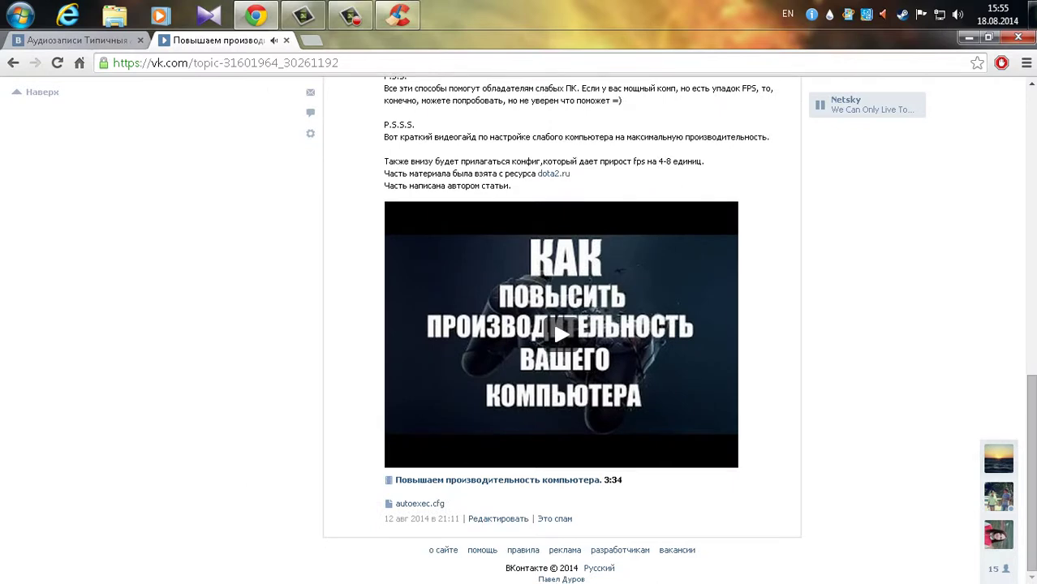
{"action": "scroll", "coordinate": [561, 324], "scroll_direction": "up", "scroll_amount": 1}
{"action": "scroll", "coordinate": [561, 325], "scroll_direction": "up", "scroll_amount": 4}
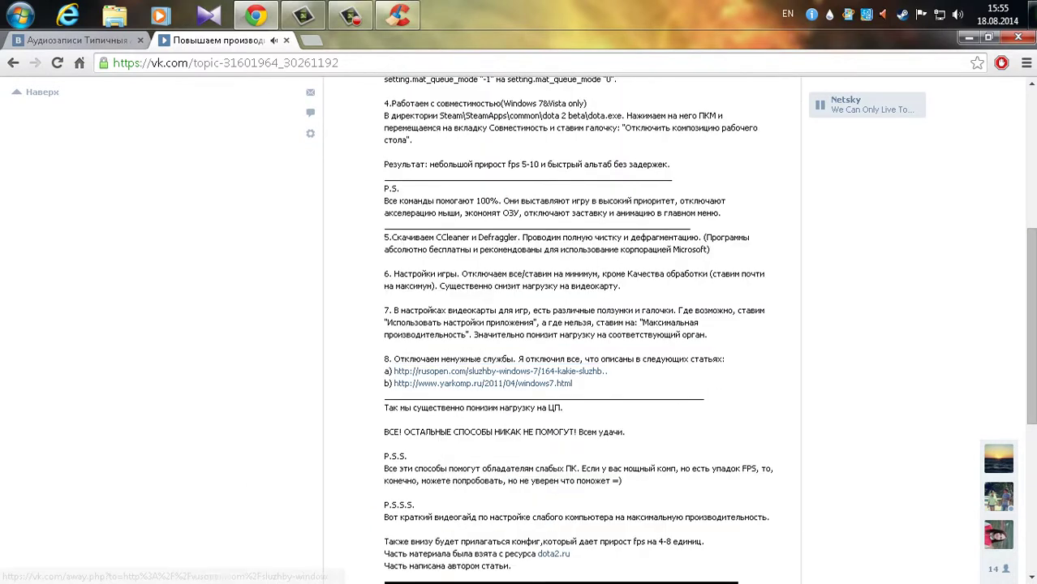
{"action": "left_click_drag", "start_coordinate": [393, 359], "coordinate": [726, 359]}
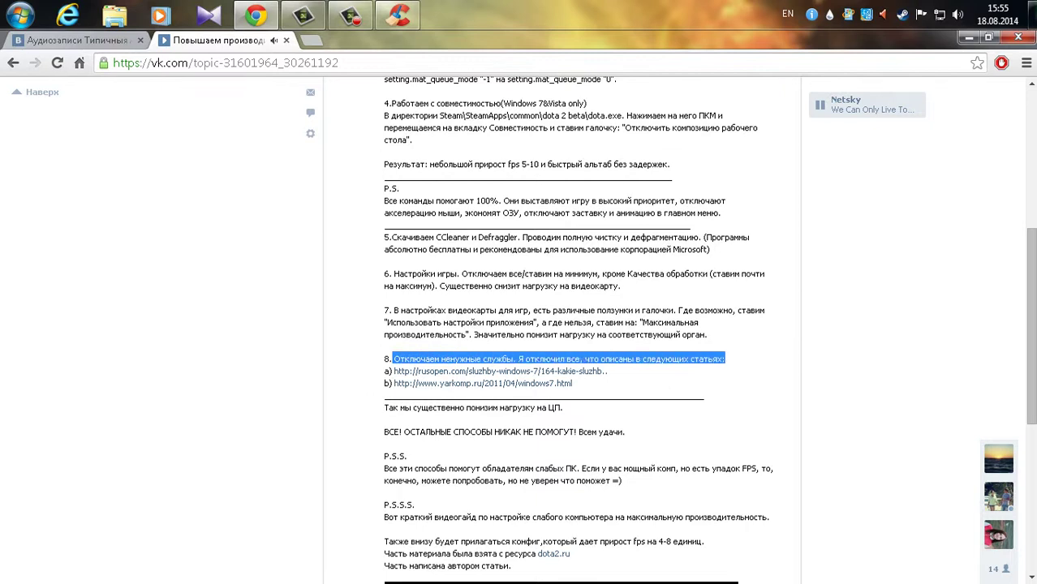
{"action": "left_click", "coordinate": [725, 362]}
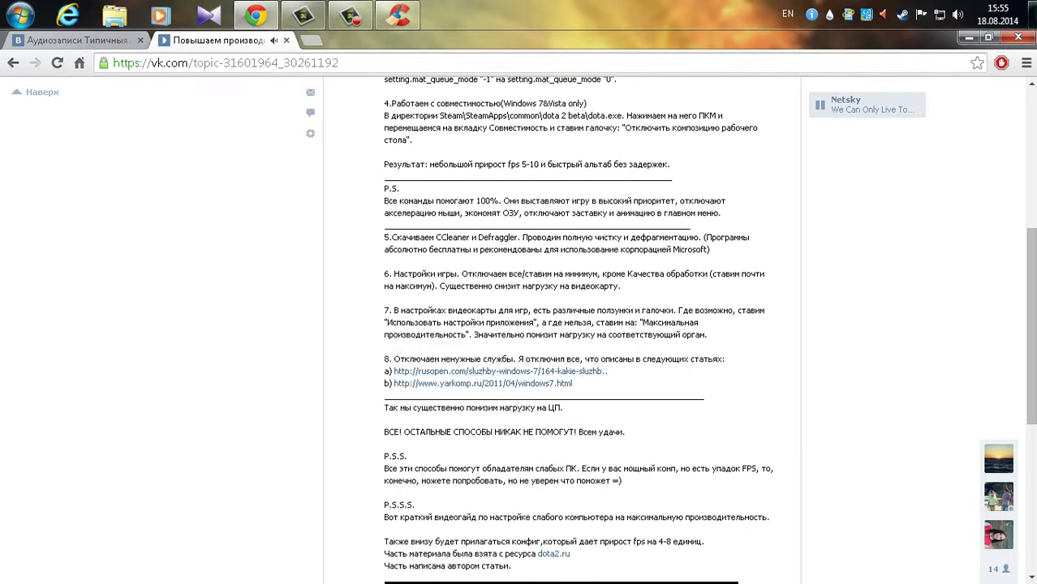
{"action": "left_click", "coordinate": [968, 37]}
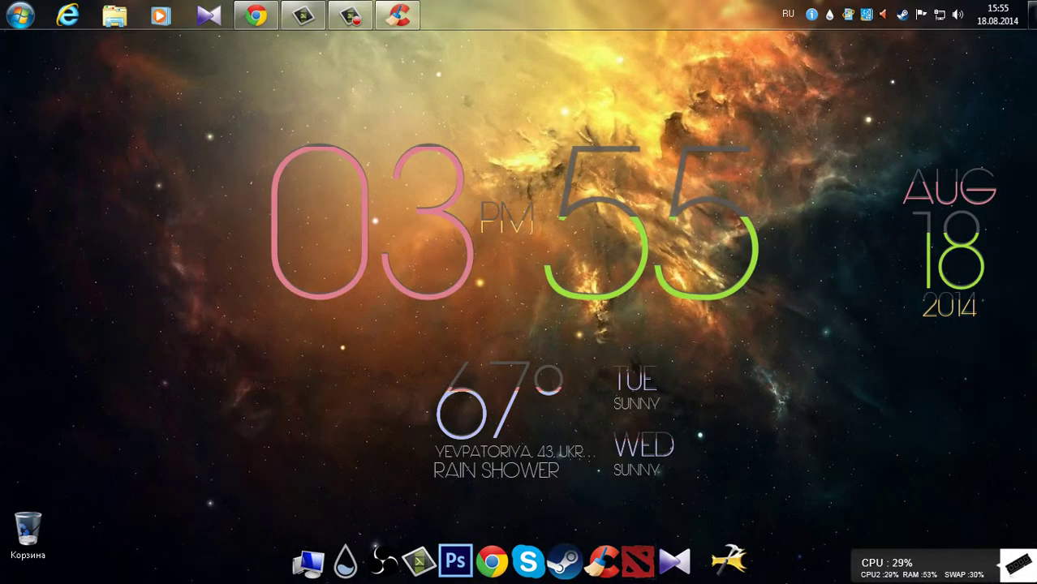
{"action": "mouse_move", "coordinate": [257, 14]}
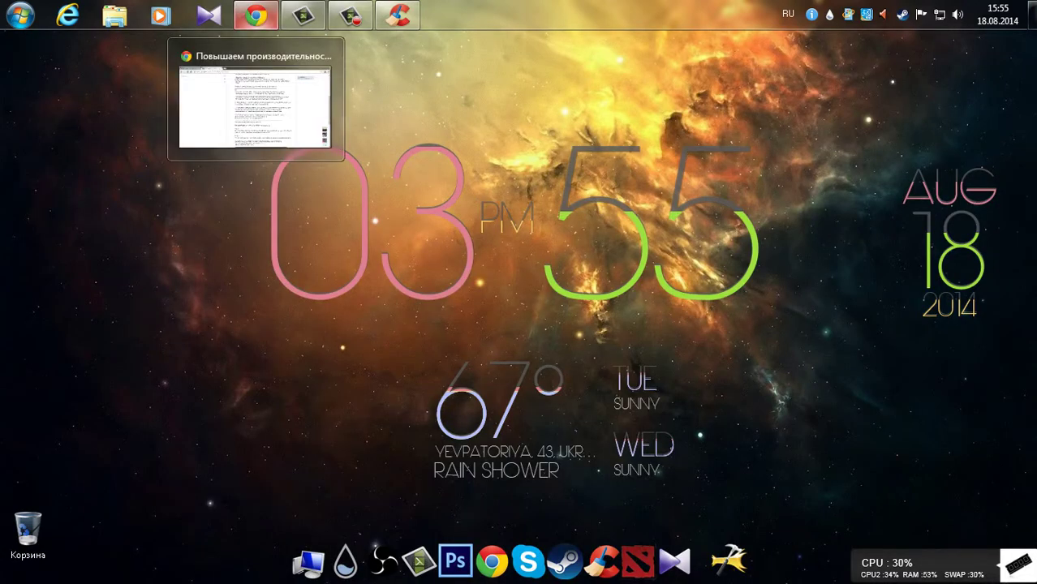
{"action": "left_click", "coordinate": [256, 15]}
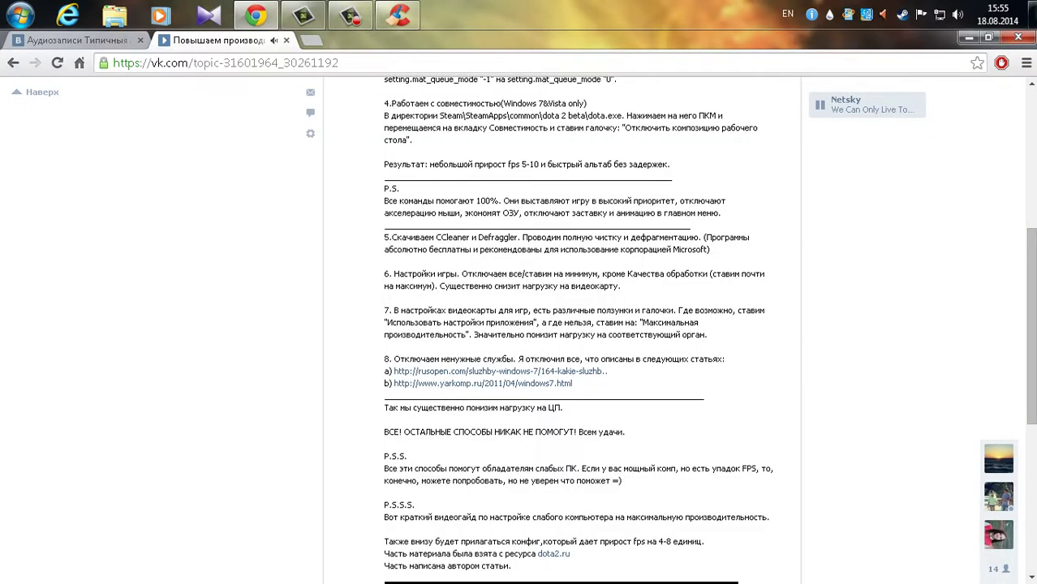
- Switch to CCleaner, fix all checked registry problems without saving a backup, and close the program
{"action": "left_click", "coordinate": [969, 38]}
{"action": "left_click", "coordinate": [398, 15]}
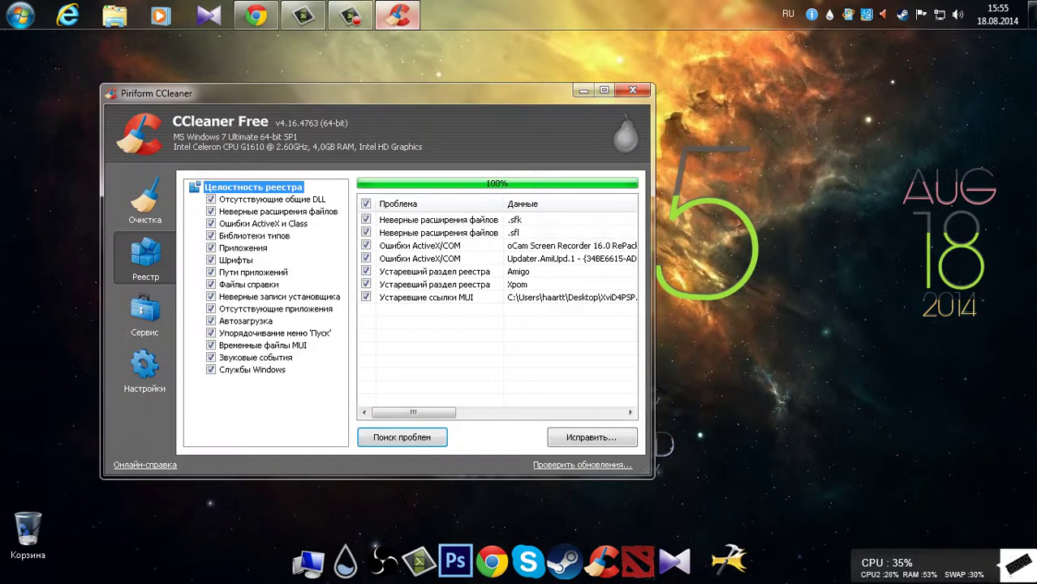
{"action": "left_click", "coordinate": [591, 438]}
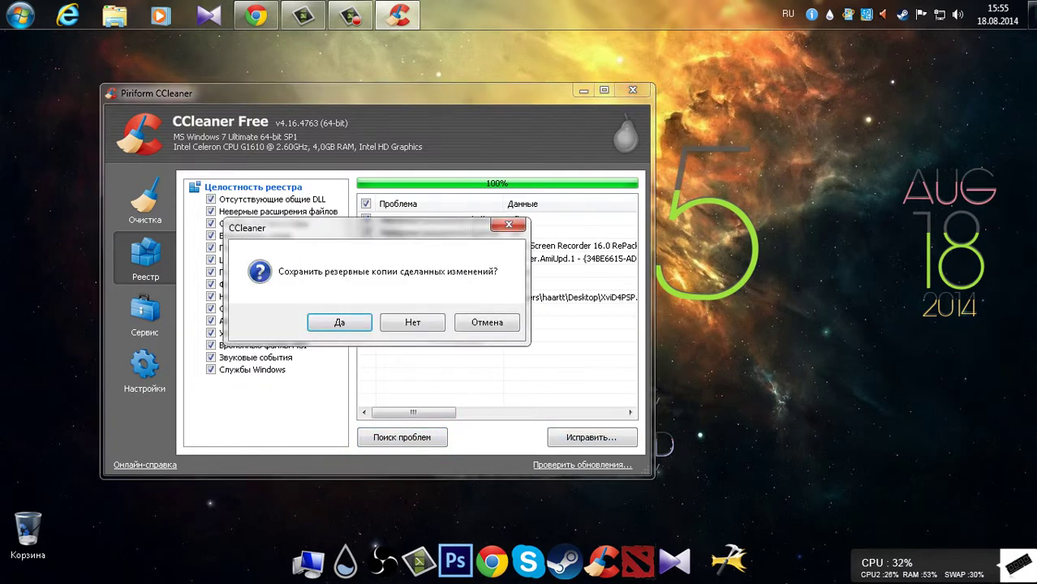
{"action": "left_click_drag", "start_coordinate": [358, 228], "coordinate": [154, 231]}
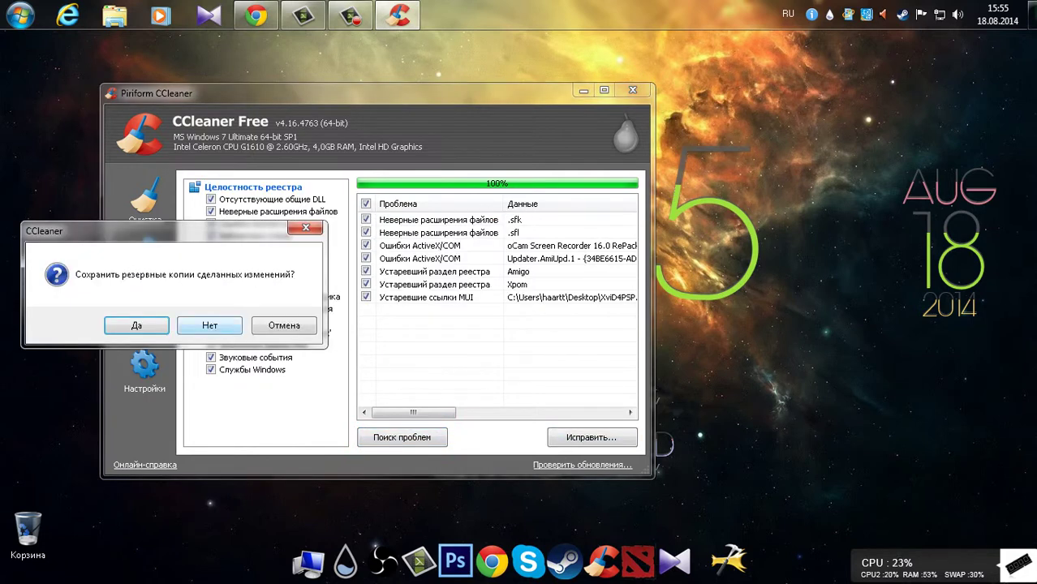
{"action": "left_click", "coordinate": [208, 325]}
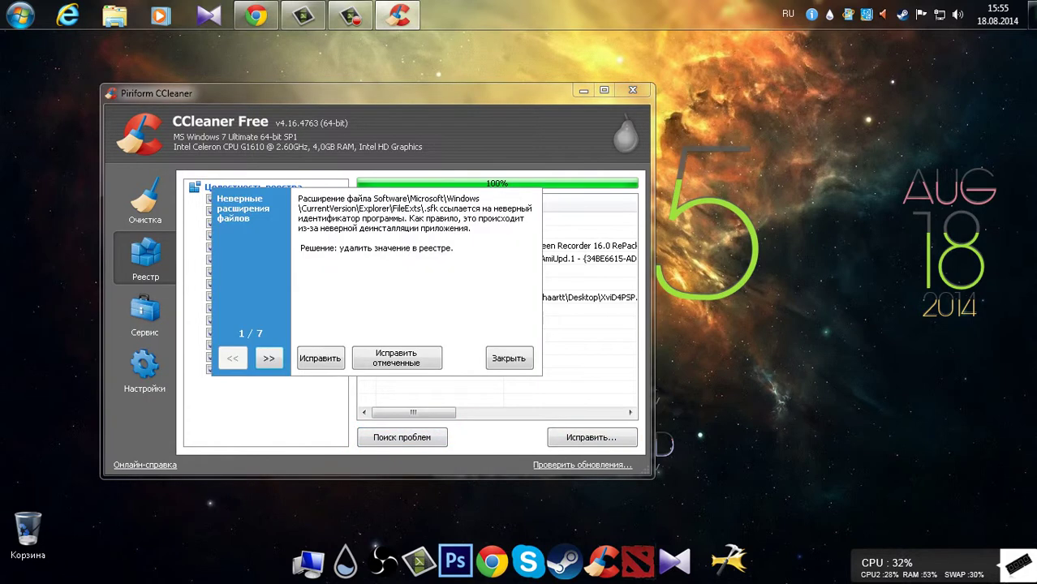
{"action": "left_click", "coordinate": [397, 358]}
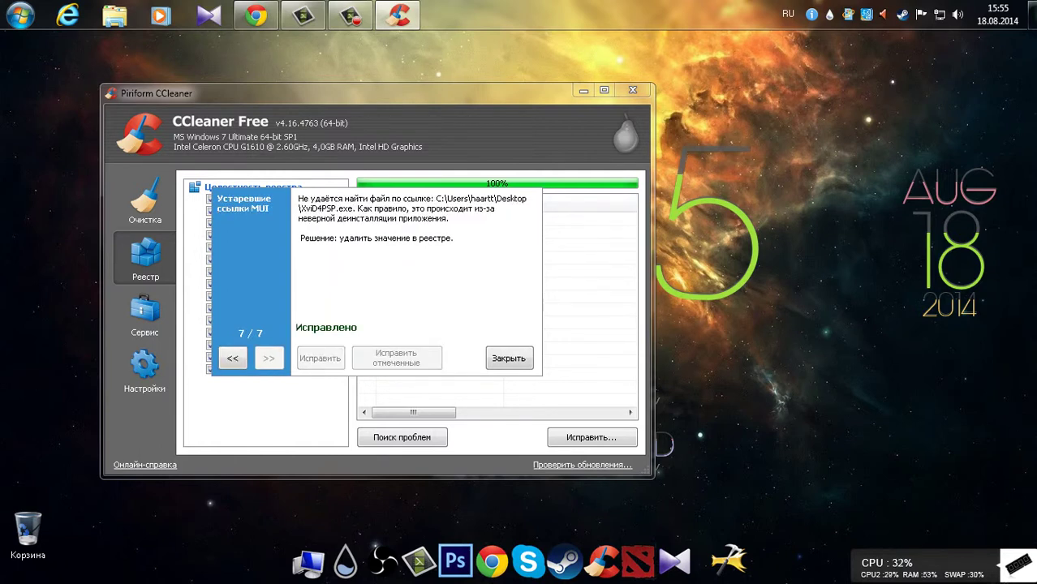
{"action": "left_click", "coordinate": [509, 358]}
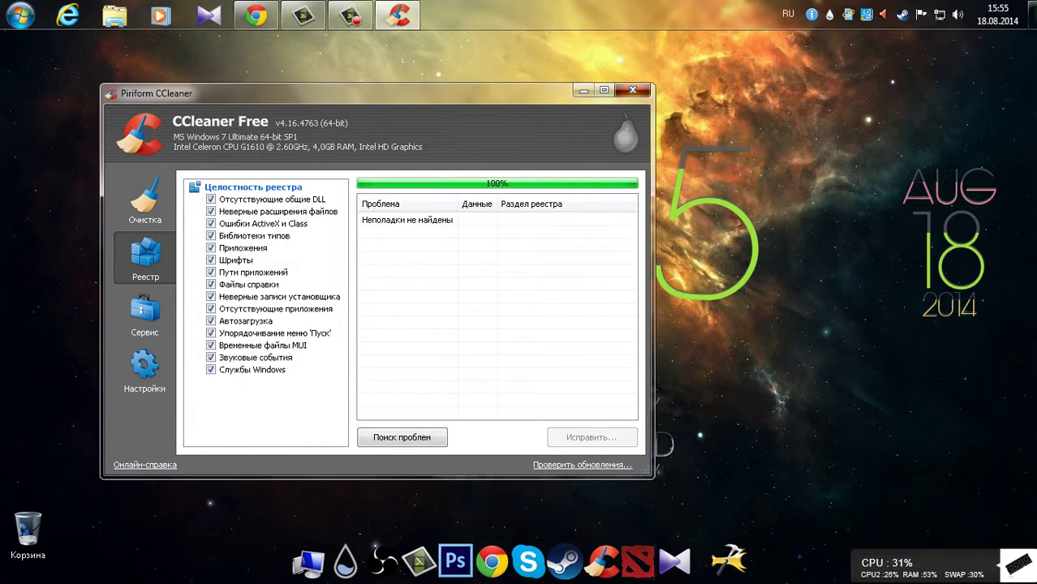
{"action": "left_click", "coordinate": [633, 90]}
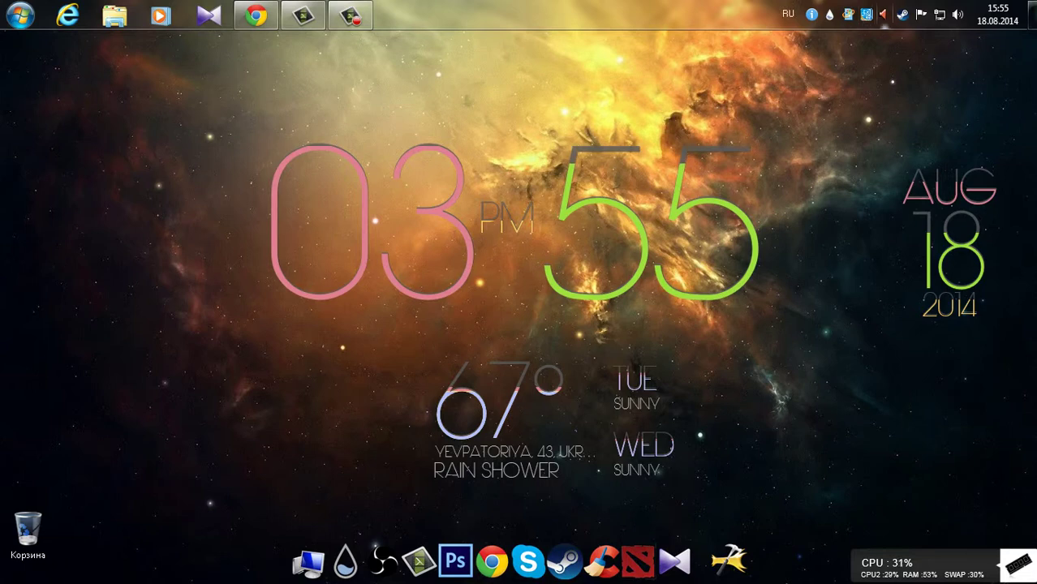
- Launch Dota 2 through Steam, close the developer console and open the game's ИГРА page
{"action": "right_click", "coordinate": [902, 14]}
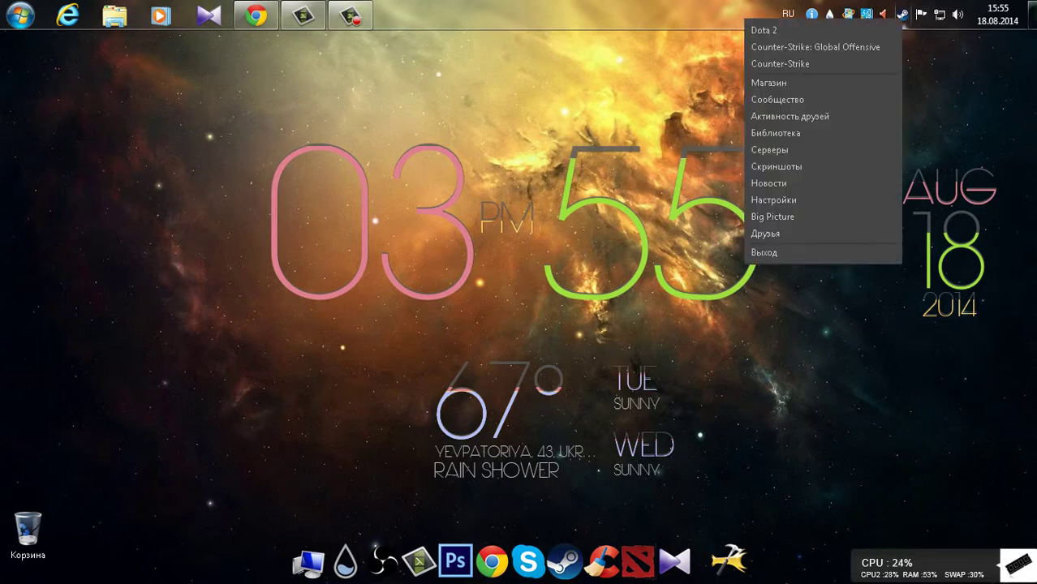
{"action": "left_click", "coordinate": [767, 30]}
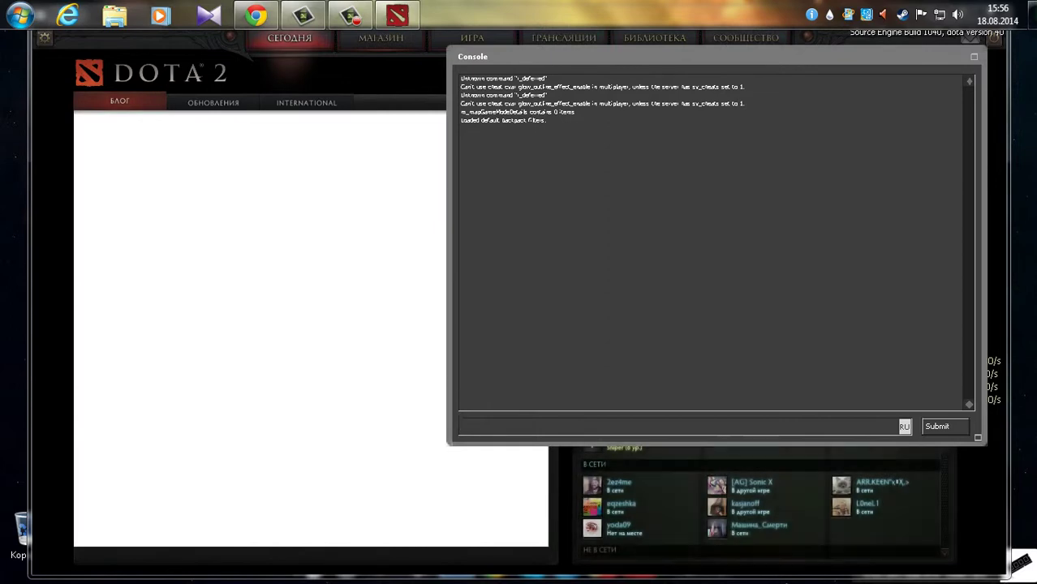
{"action": "left_click", "coordinate": [974, 57]}
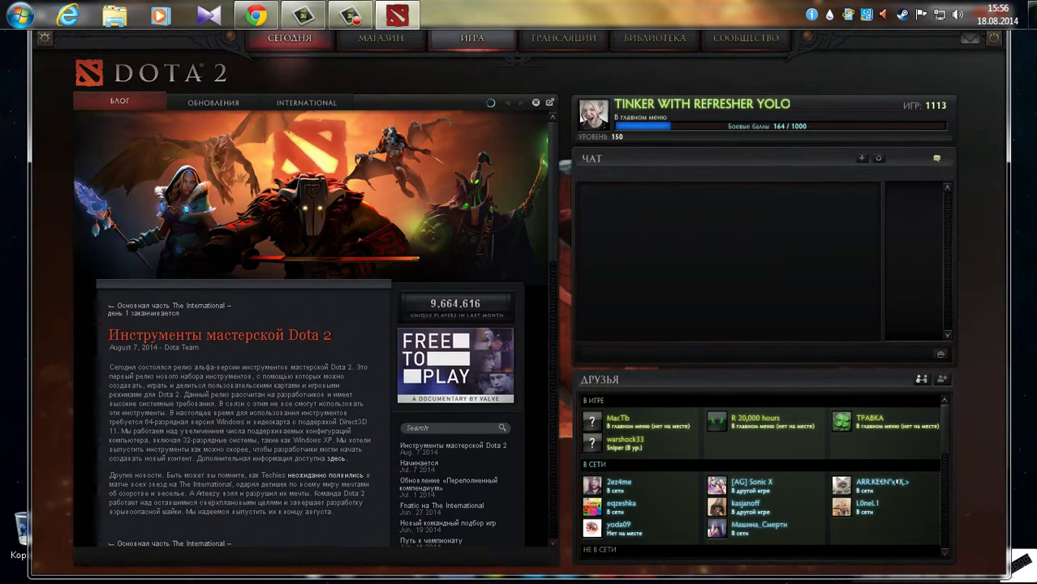
{"action": "left_click", "coordinate": [472, 38]}
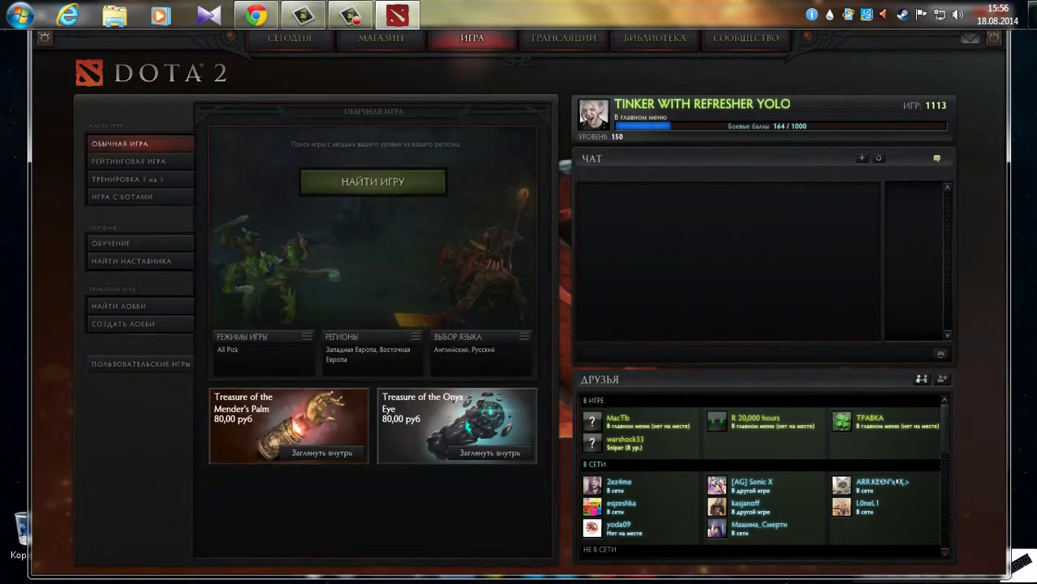
- In the game's video settings, set the display mode to "В окне без рамки" and the resolution to 1366 x 768, and apply them
{"action": "left_click", "coordinate": [45, 38]}
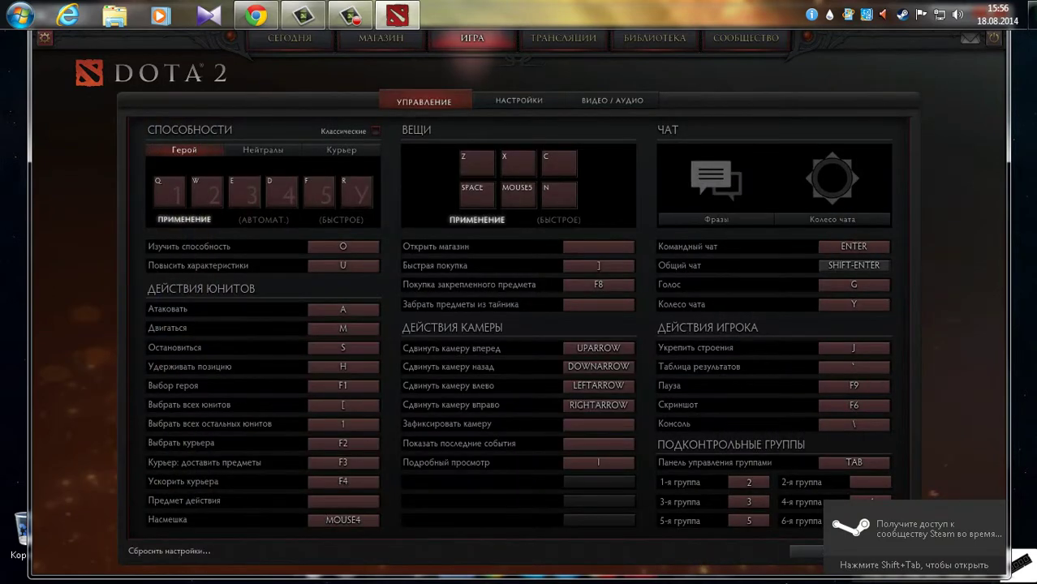
{"action": "left_click", "coordinate": [612, 100]}
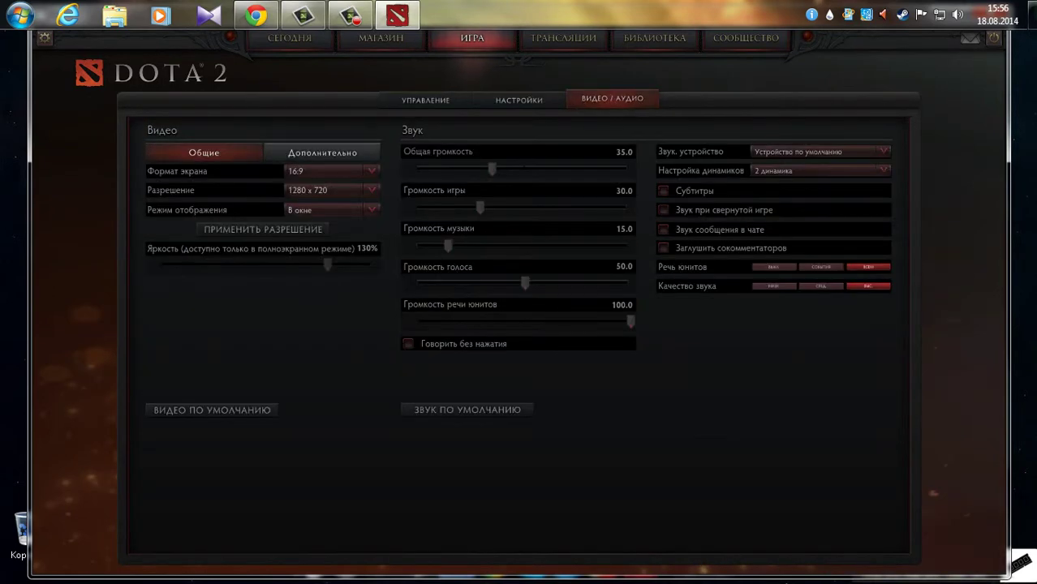
{"action": "left_click", "coordinate": [332, 210]}
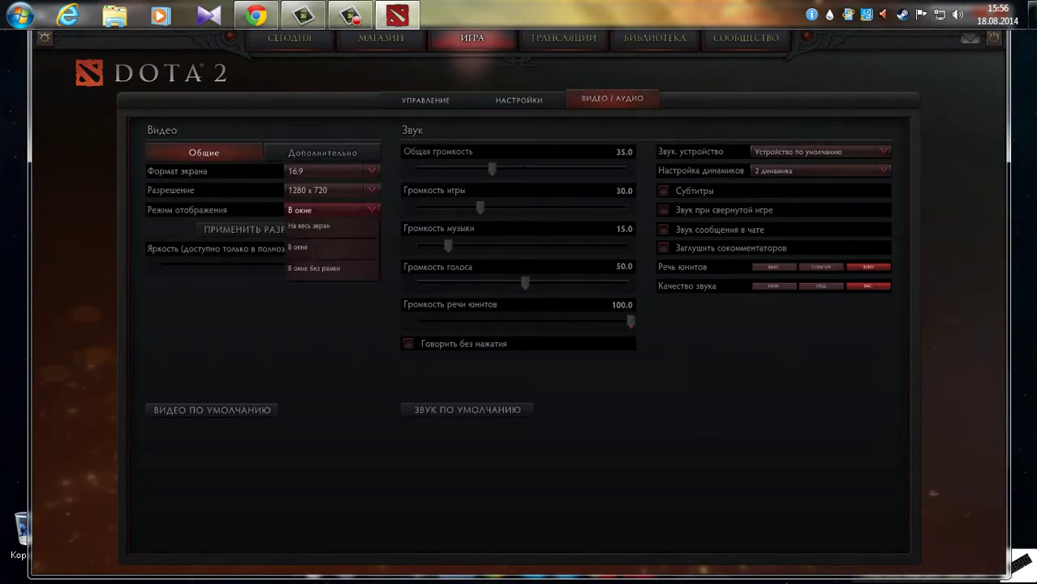
{"action": "left_click", "coordinate": [325, 268]}
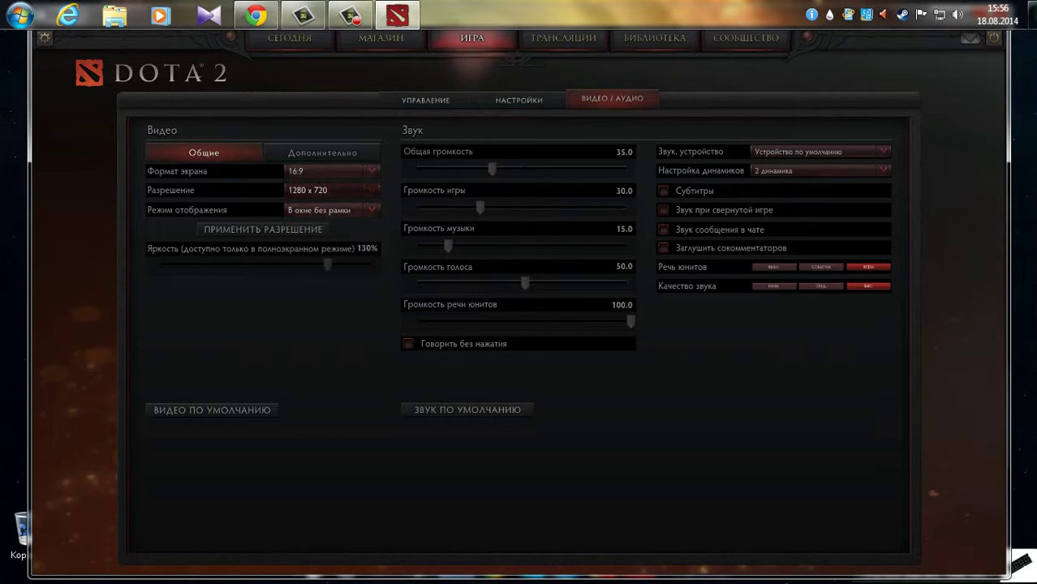
{"action": "left_click", "coordinate": [329, 190]}
{"action": "left_click", "coordinate": [324, 270]}
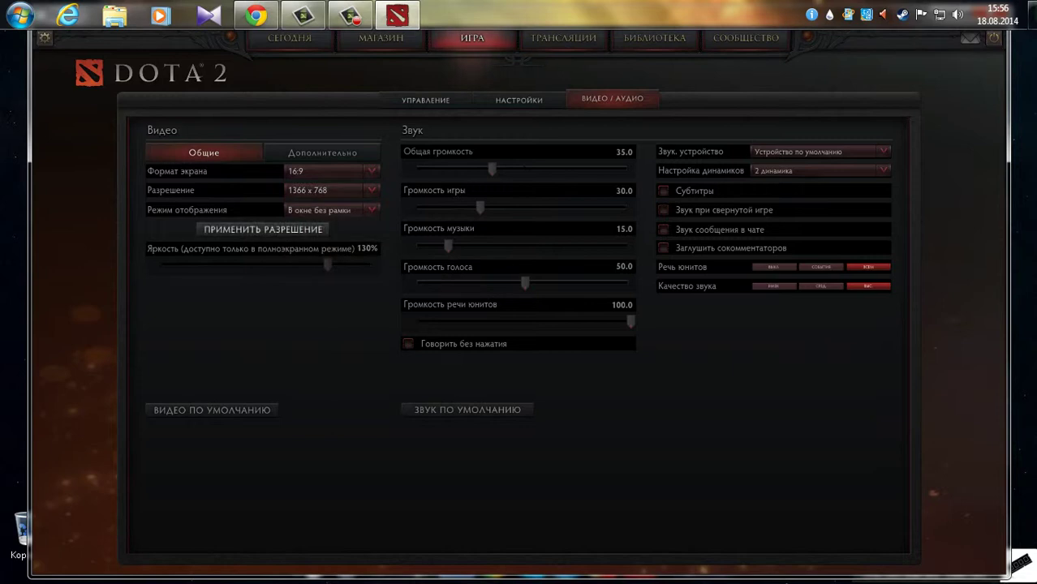
{"action": "left_click", "coordinate": [263, 228]}
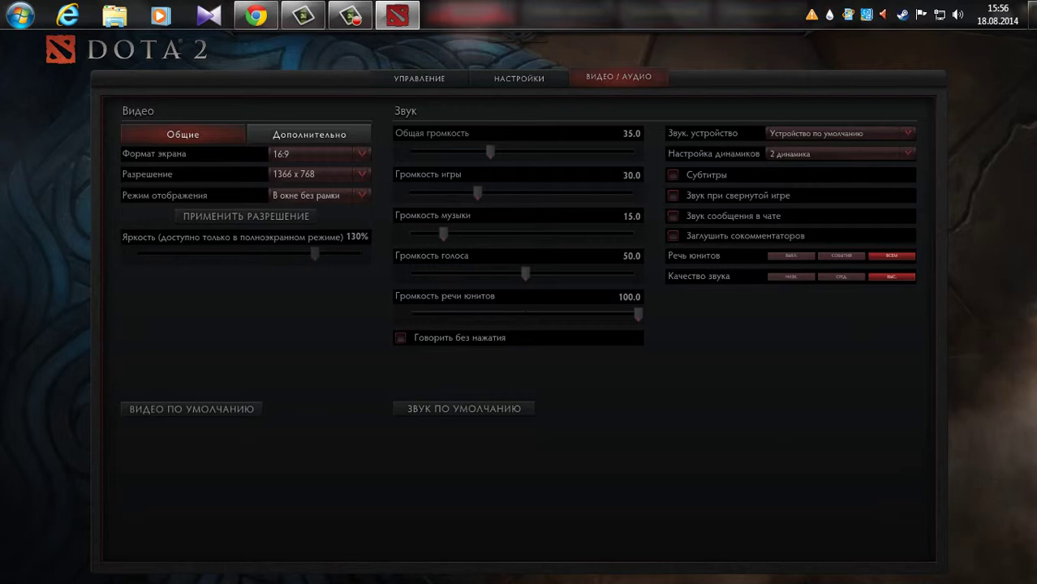
- In the additional video settings, disable "Фауна" and set the screen rendering quality (Качество обработки экрана) to 100%
{"action": "left_click", "coordinate": [309, 133]}
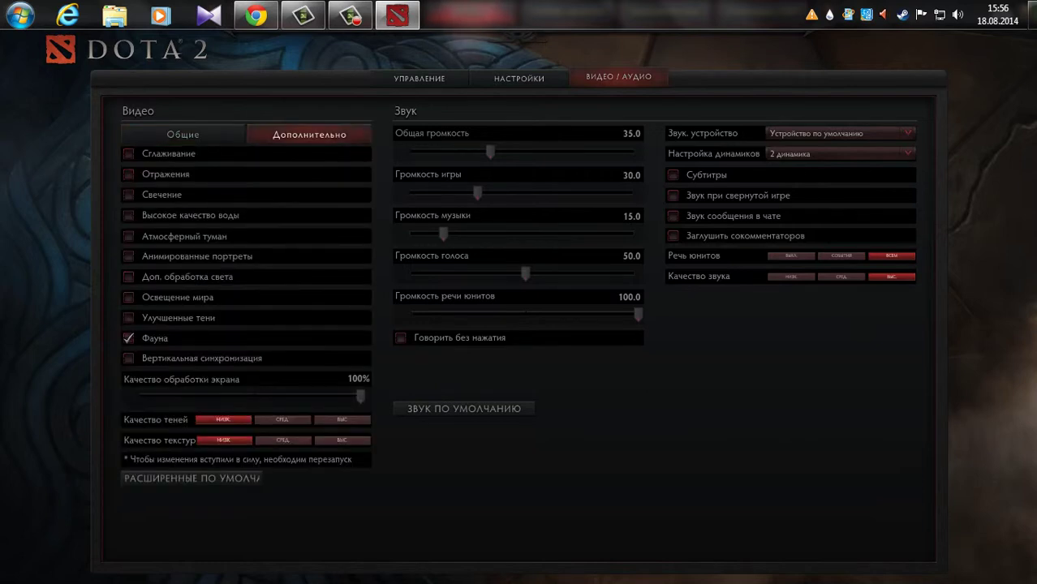
{"action": "left_click", "coordinate": [128, 339]}
{"action": "mouse_move", "coordinate": [361, 396]}
{"action": "left_mouse_down"}
{"action": "mouse_move", "coordinate": [254, 396]}
{"action": "mouse_move", "coordinate": [360, 396]}
{"action": "left_mouse_up"}
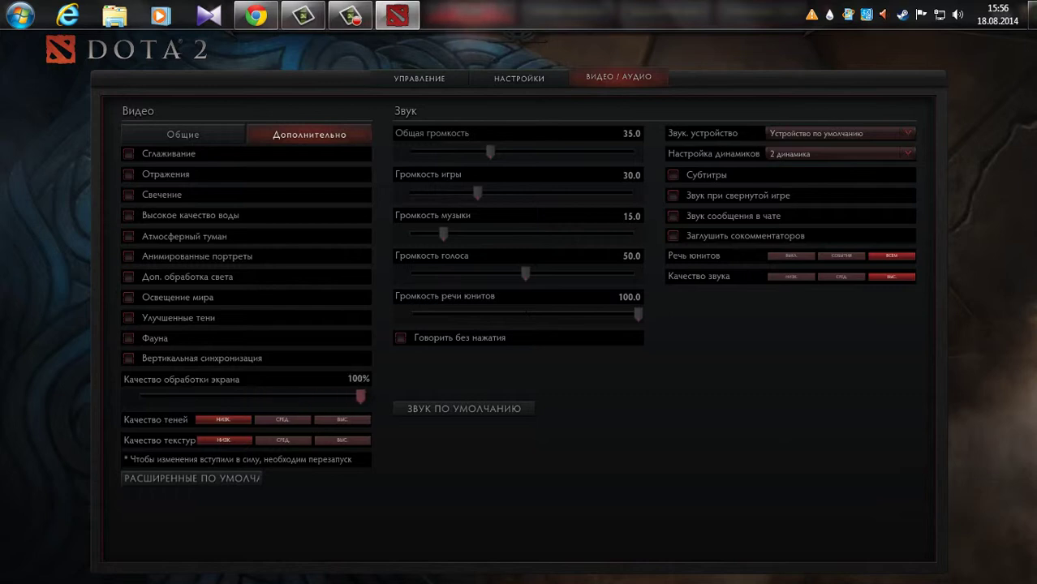